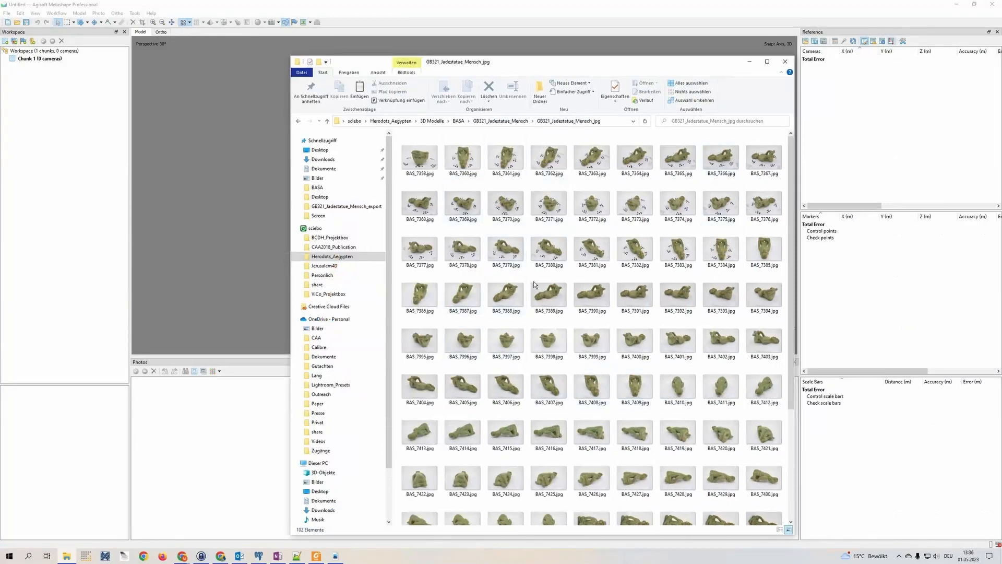
# Step: Add all the photos from the GB321_Jadestatue_Mensch_jpg folder to Chunk 1
pyautogui.scroll(-1, 535, 284)
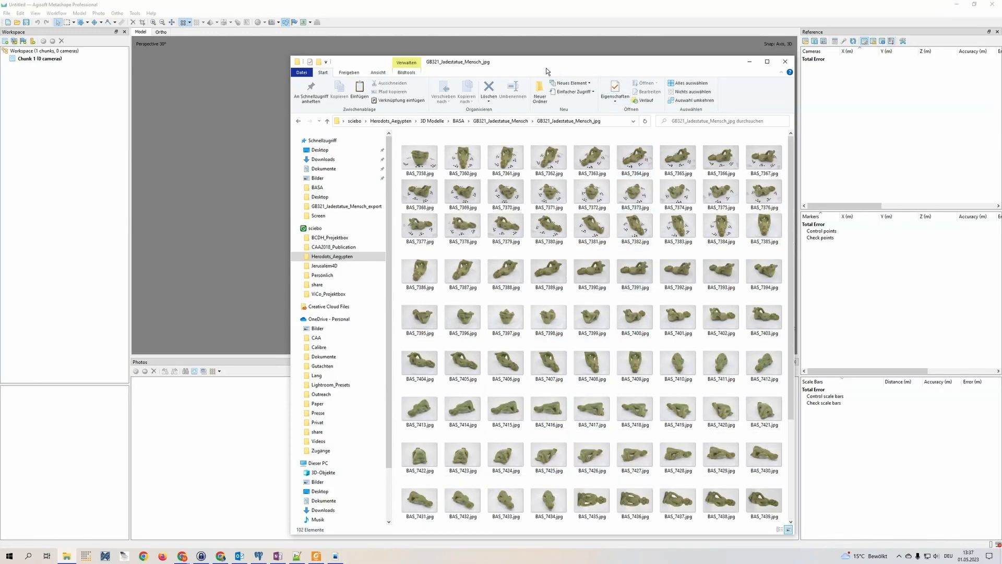
pyautogui.moveTo(547, 71); pyautogui.dragTo(762, 15)
pyautogui.click(722, 100)
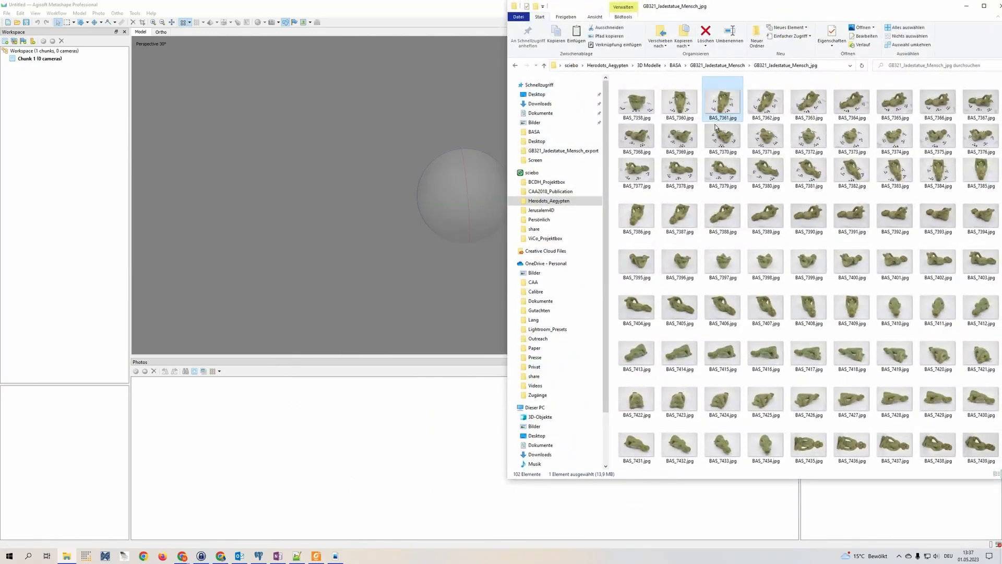
pyautogui.hotkey('ctrl', 'a')
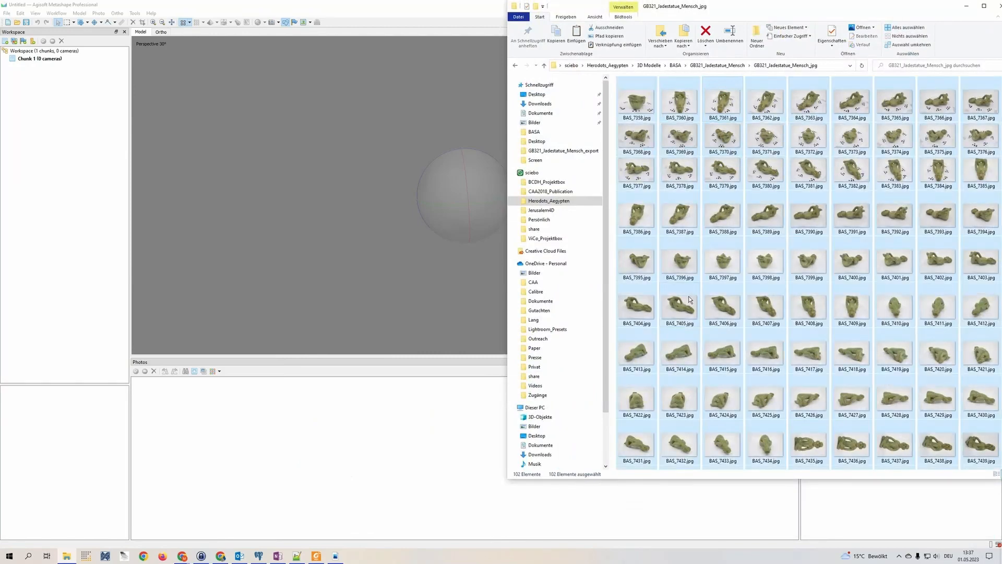
pyautogui.moveTo(733, 214); pyautogui.dragTo(313, 447)
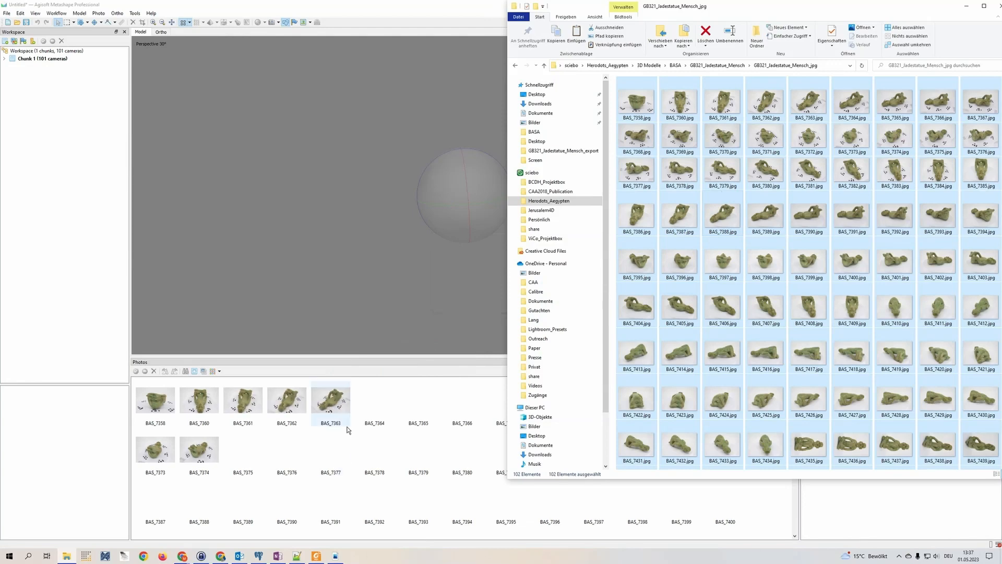
pyautogui.click(56, 13)
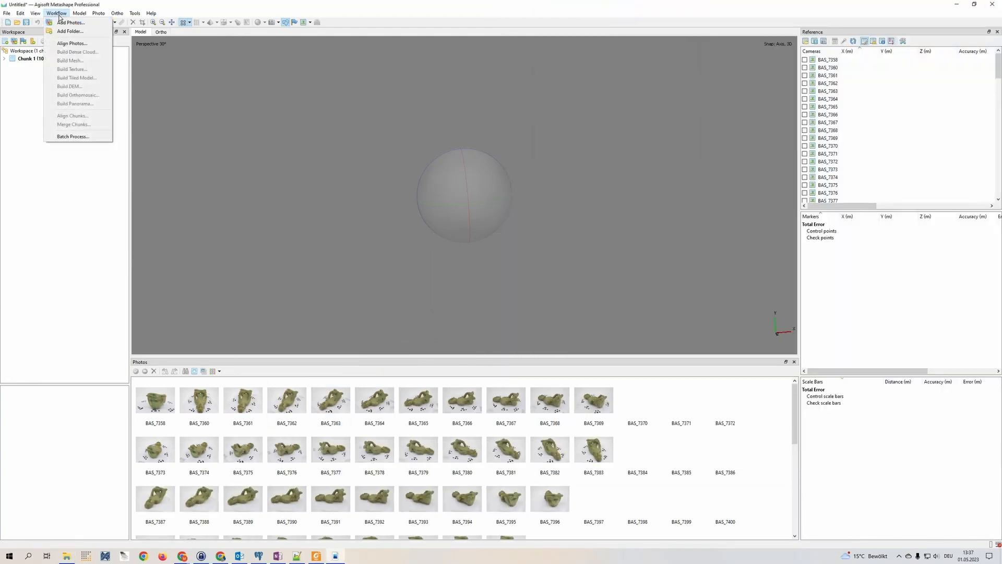
pyautogui.click(73, 23)
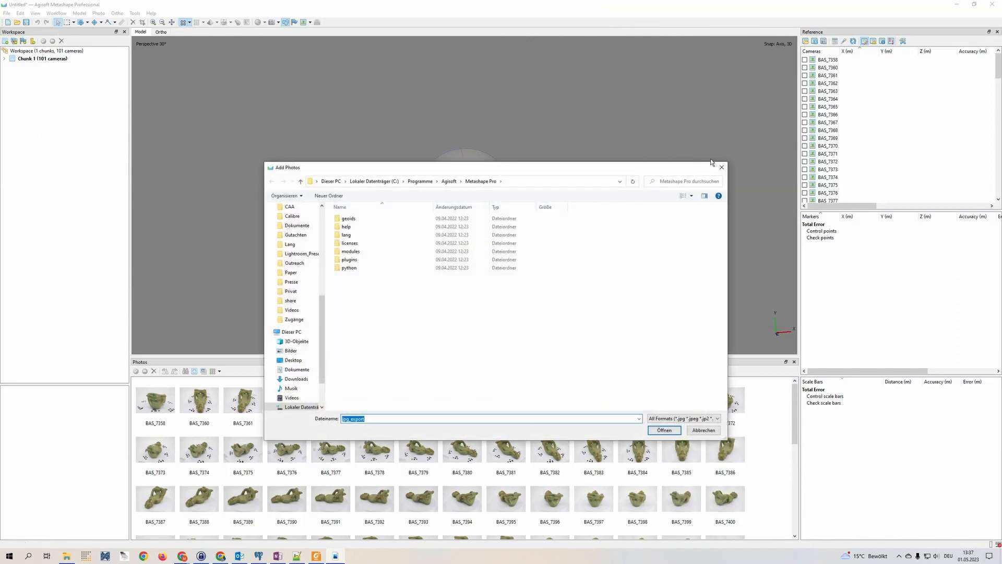
pyautogui.click(711, 171)
pyautogui.click(56, 13)
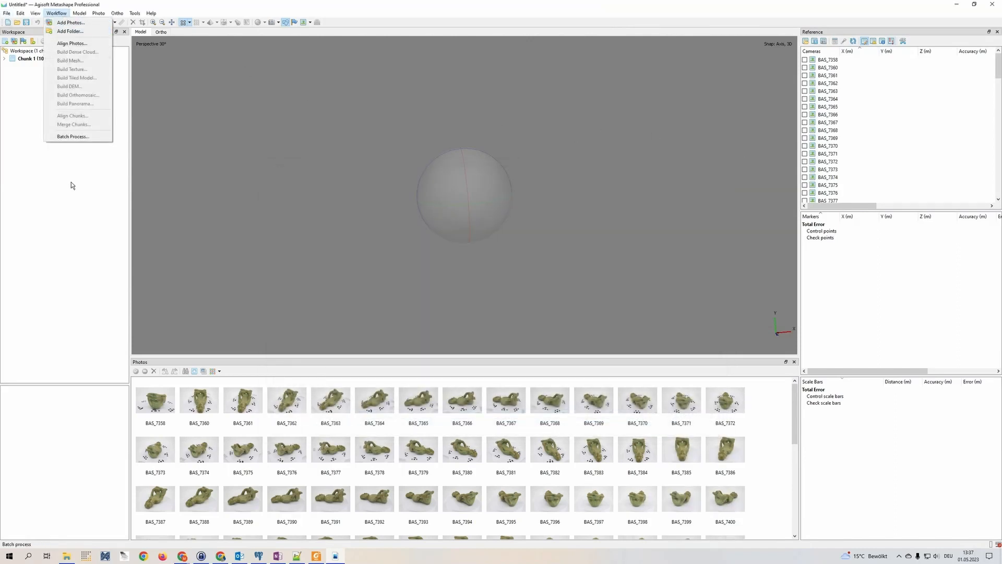
pyautogui.click(72, 197)
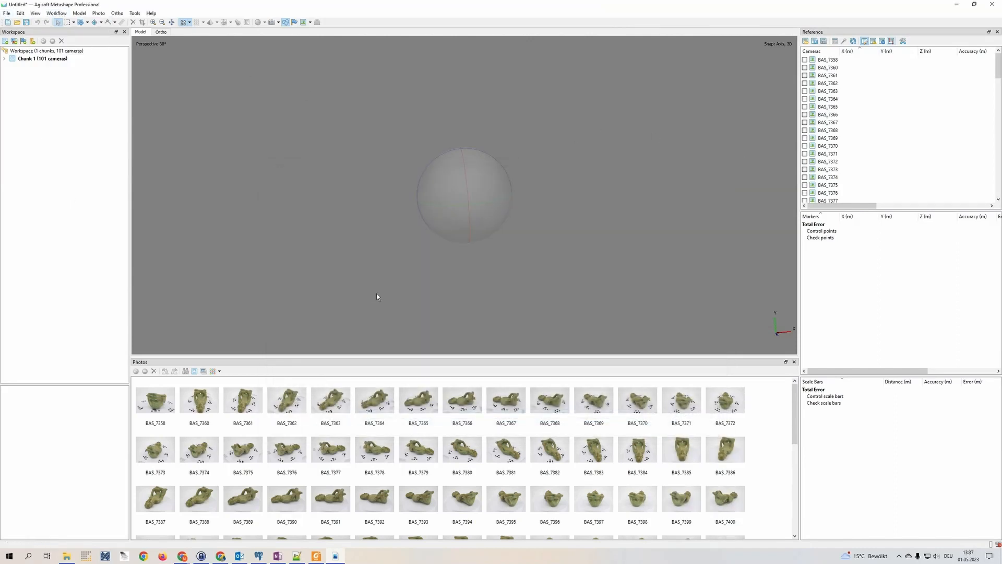
# Step: Open photos BAS_7393, BAS_7382 and BAS_7383 to compare the shots with and without coded markers around the statue
pyautogui.doubleClick(418, 498)
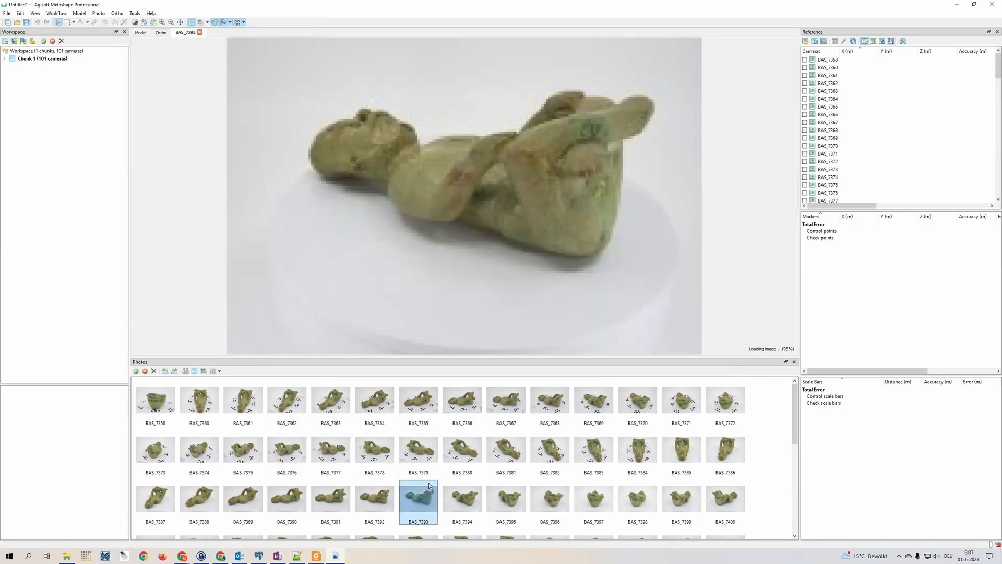
pyautogui.scroll(2, 511, 197)
pyautogui.scroll(-3, 511, 197)
pyautogui.doubleClick(549, 449)
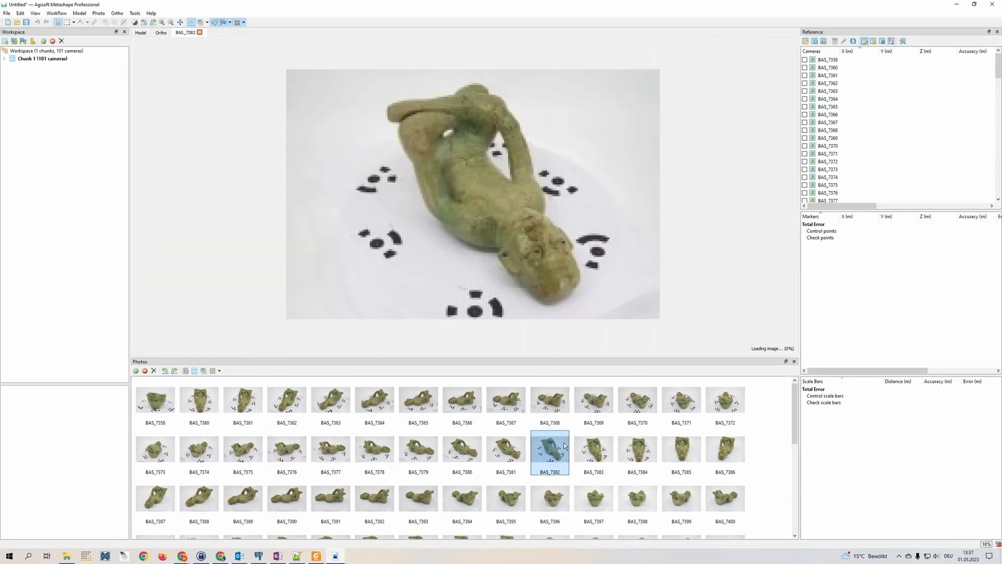
pyautogui.doubleClick(594, 454)
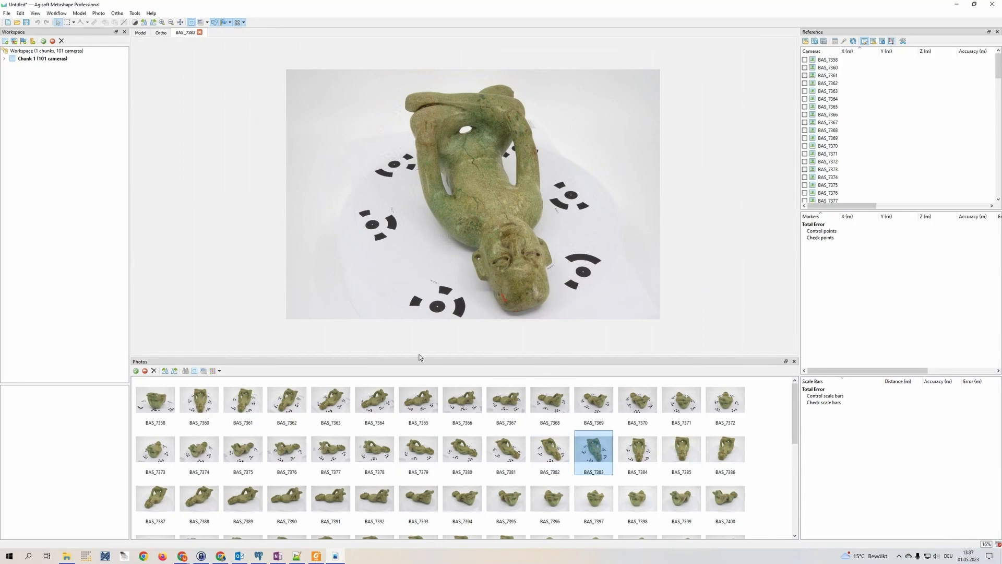
# Step: Look through the whole photo set and inspect the coded markers in BAS_7358 and BAS_7382
pyautogui.scroll(-5, 483, 460)
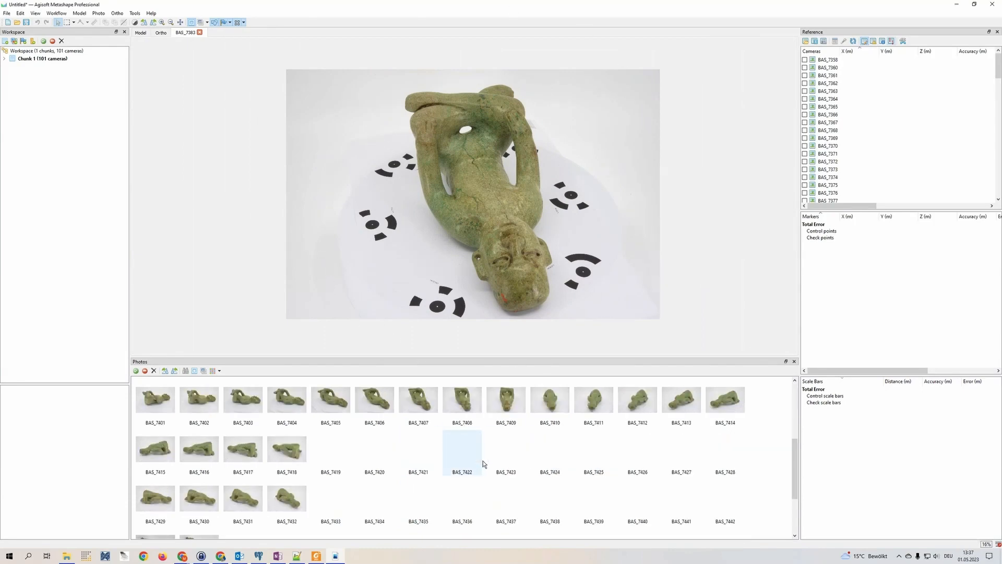
pyautogui.scroll(3, 564, 489)
pyautogui.scroll(-3, 563, 490)
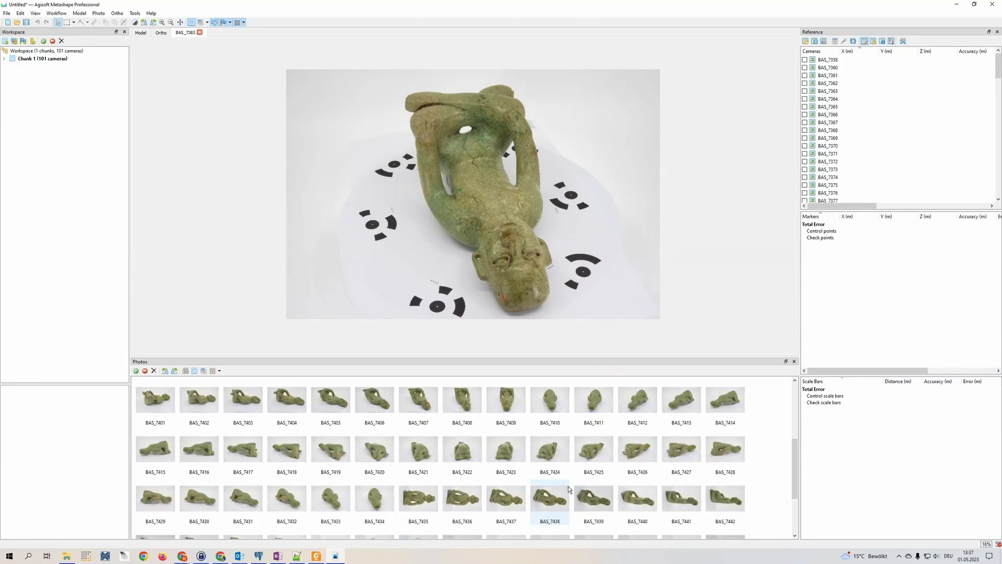
pyautogui.scroll(5, 424, 502)
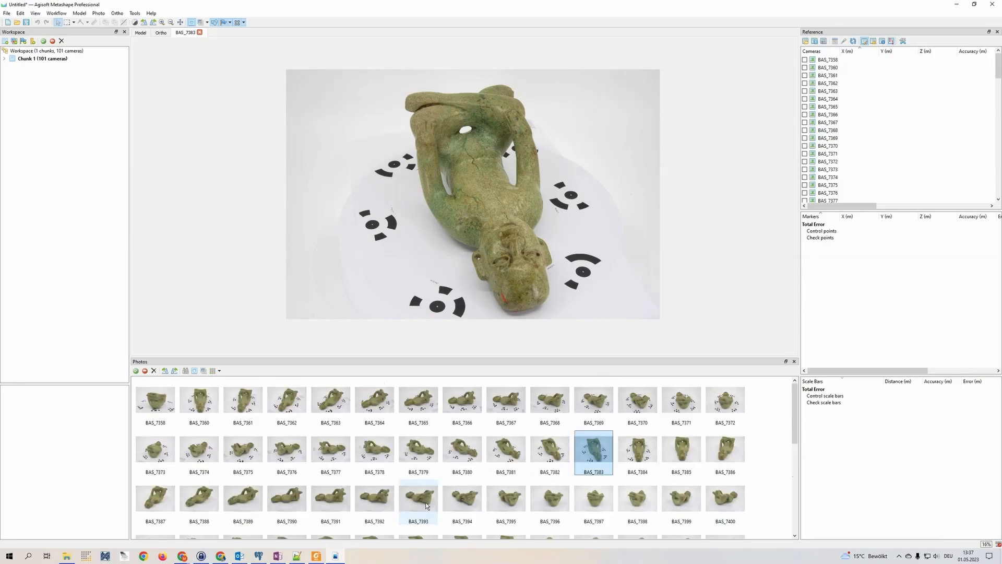
pyautogui.scroll(-1, 430, 505)
pyautogui.scroll(1, 431, 503)
pyautogui.doubleClick(154, 417)
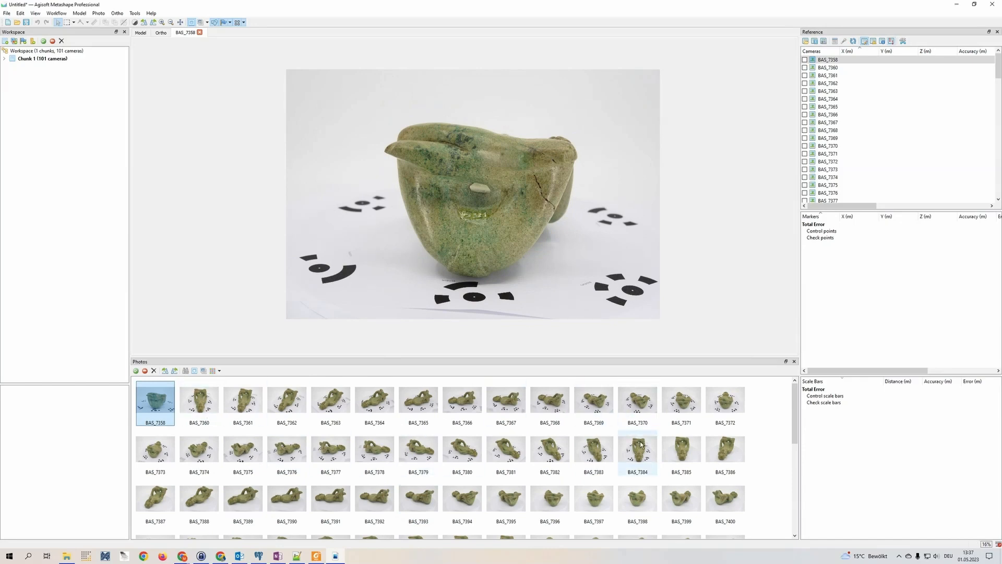
pyautogui.doubleClick(550, 448)
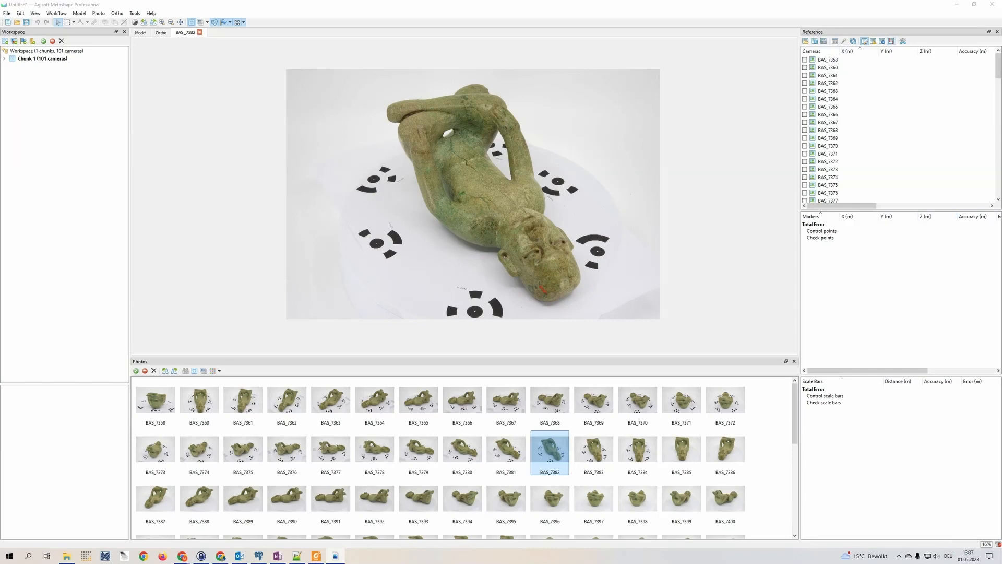
pyautogui.click(117, 15)
pyautogui.moveTo(134, 14)
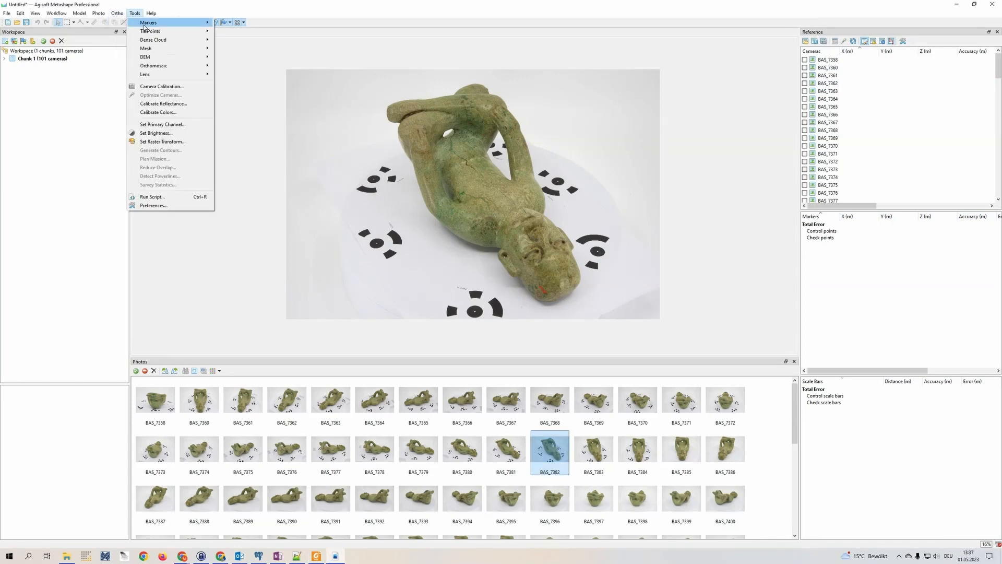
pyautogui.click(246, 40)
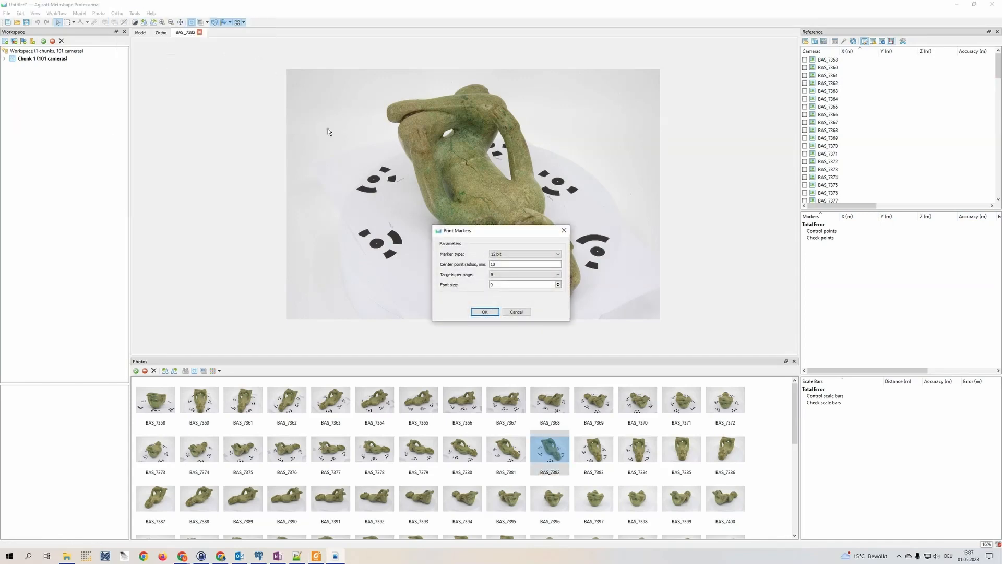
pyautogui.click(487, 314)
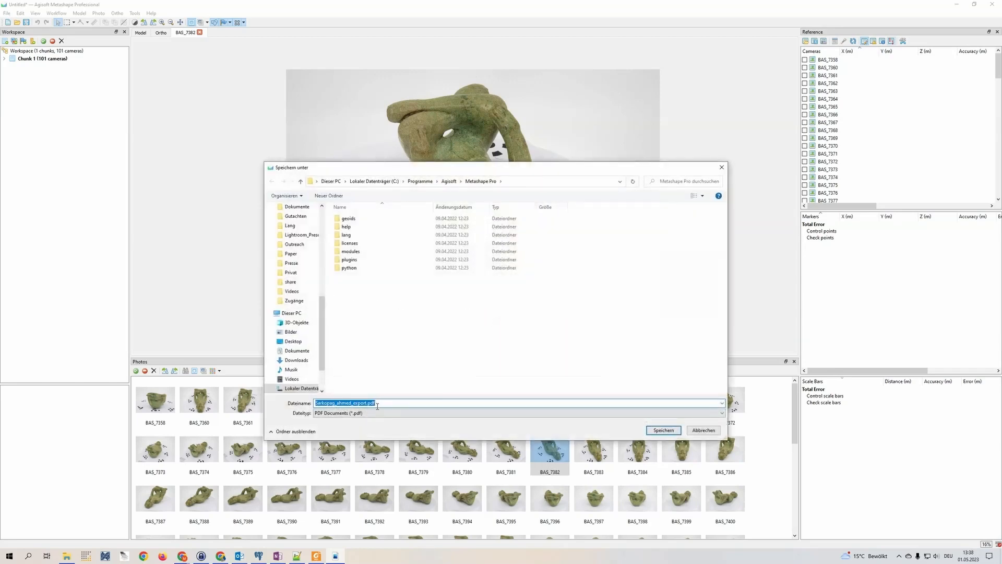
pyautogui.click(702, 431)
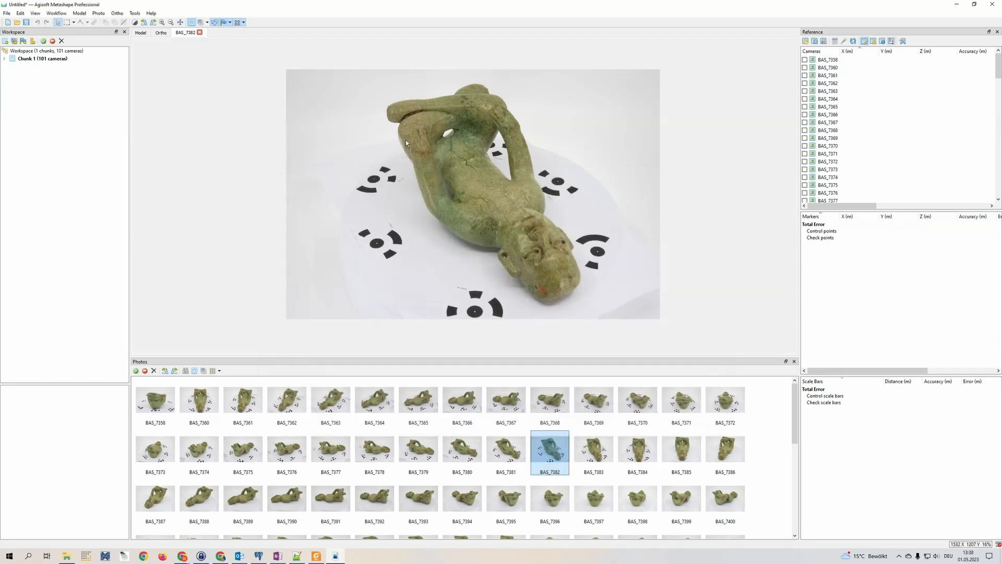
# Step: Switch to Foxit PDF Reader and examine the markers and their distance table in RC_Marker_A4_Big.pdf
pyautogui.moveTo(1001, 52); pyautogui.dragTo(673, 0)
pyautogui.scroll(3, 533, 245)
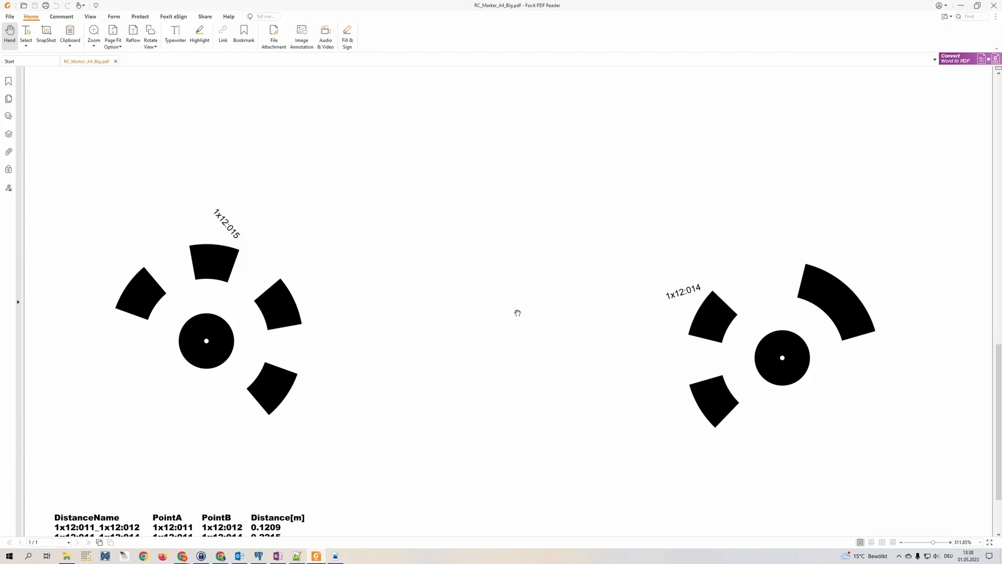
pyautogui.scroll(-3, 503, 295)
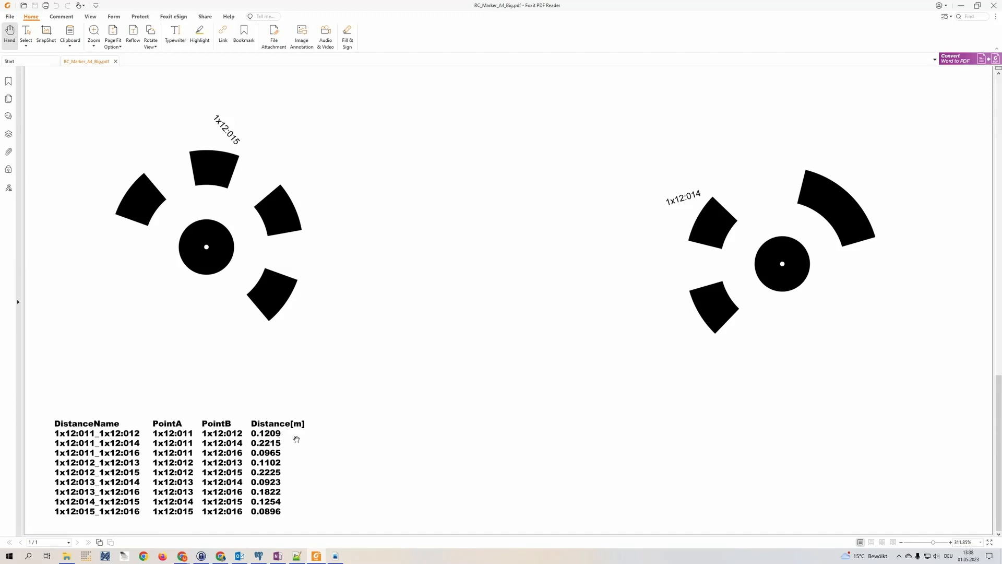
pyautogui.moveTo(442, 7); pyautogui.dragTo(1001, 172)
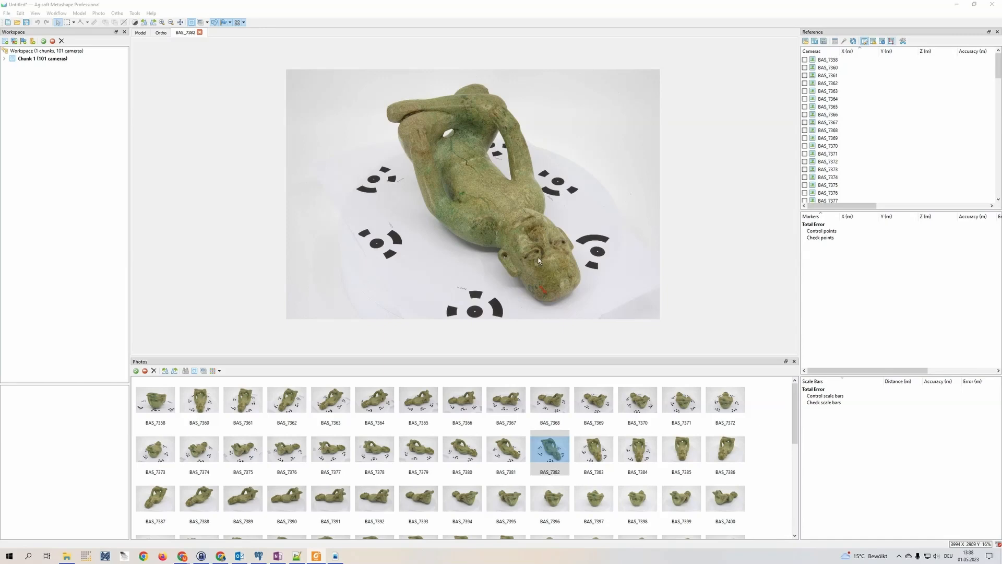
# Step: Disable the photos BAS_7370 to BAS_7384 in the chunk
pyautogui.click(155, 399)
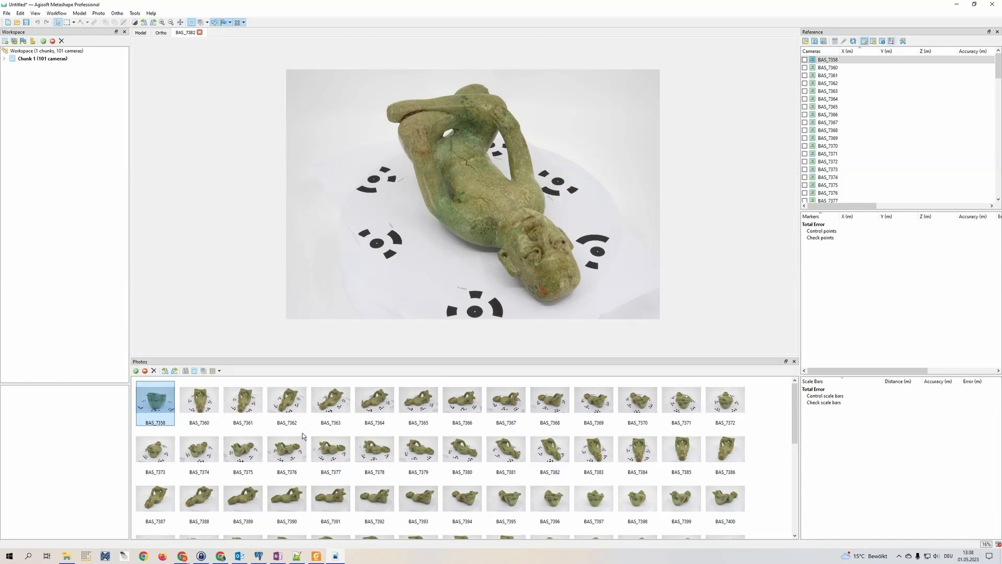
pyautogui.click(295, 463)
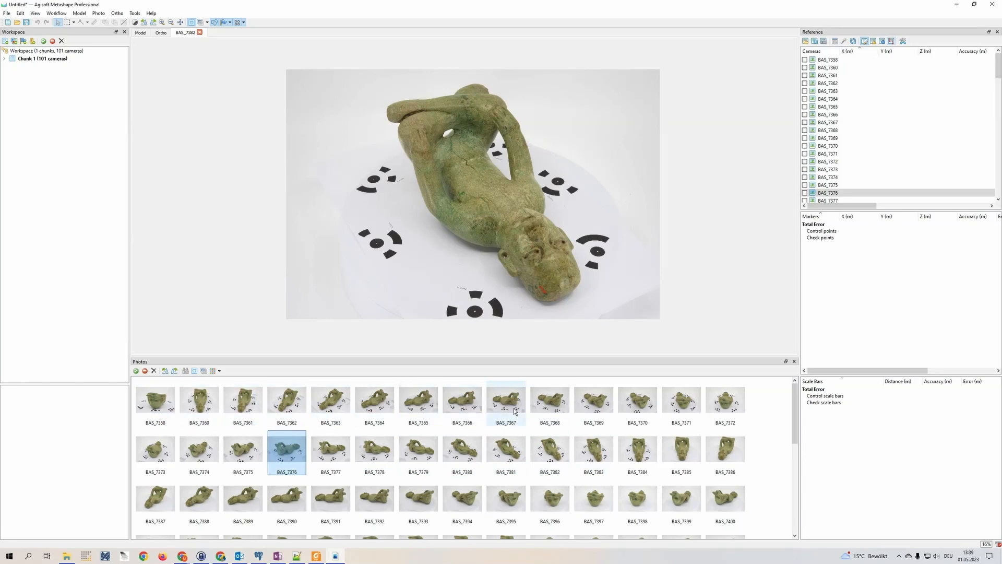
pyautogui.click(650, 411)
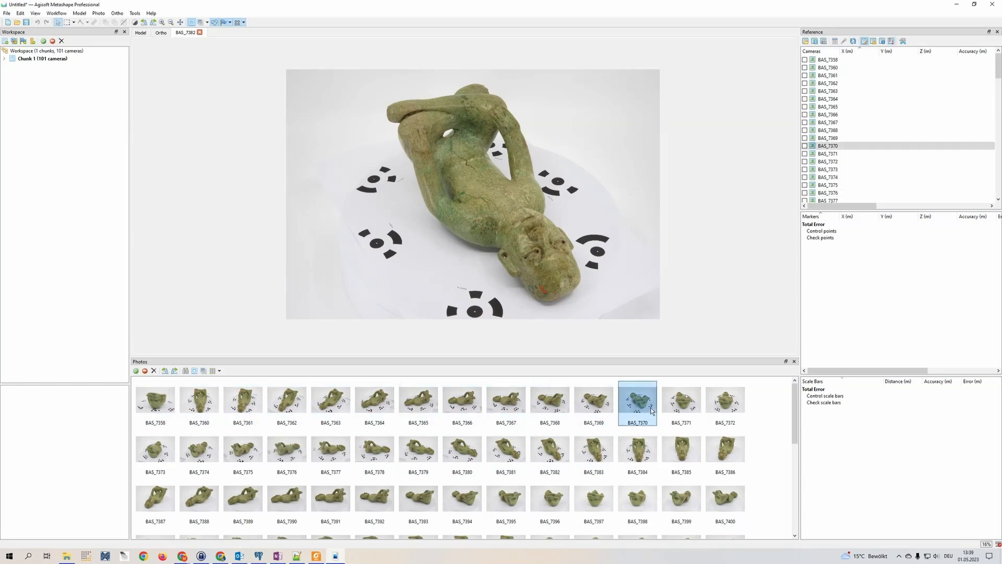
pyautogui.keyDown('shift'); pyautogui.click(647, 454); pyautogui.keyUp('shift')
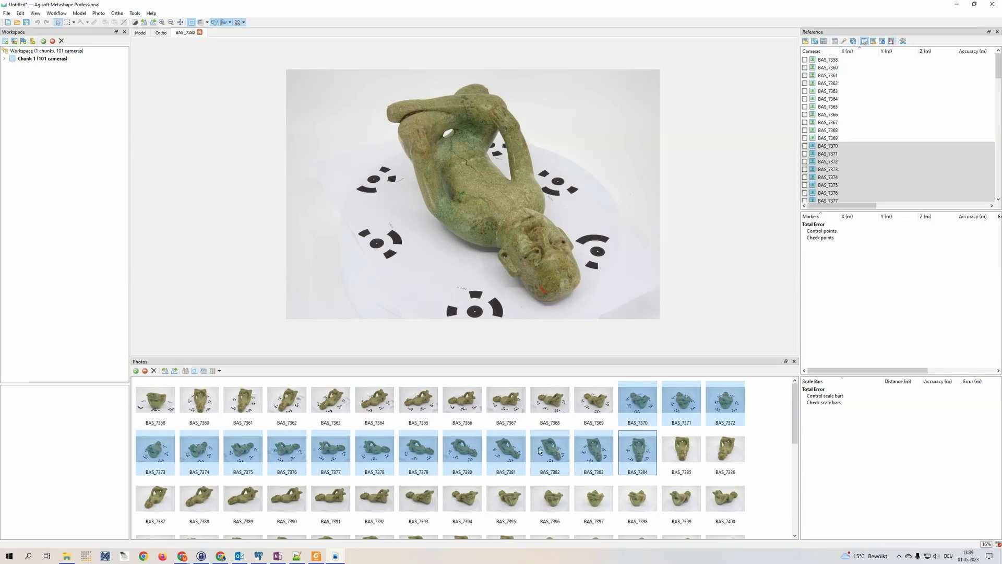
pyautogui.click(145, 371)
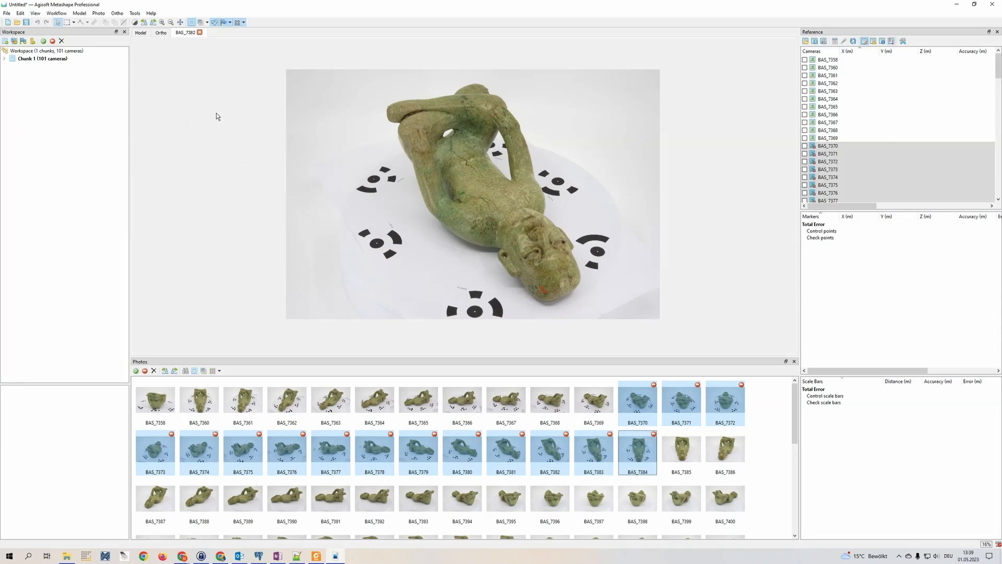
# Step: Detect the Circular 12 bit markers in all photos with a tolerance of 50
pyautogui.click(135, 13)
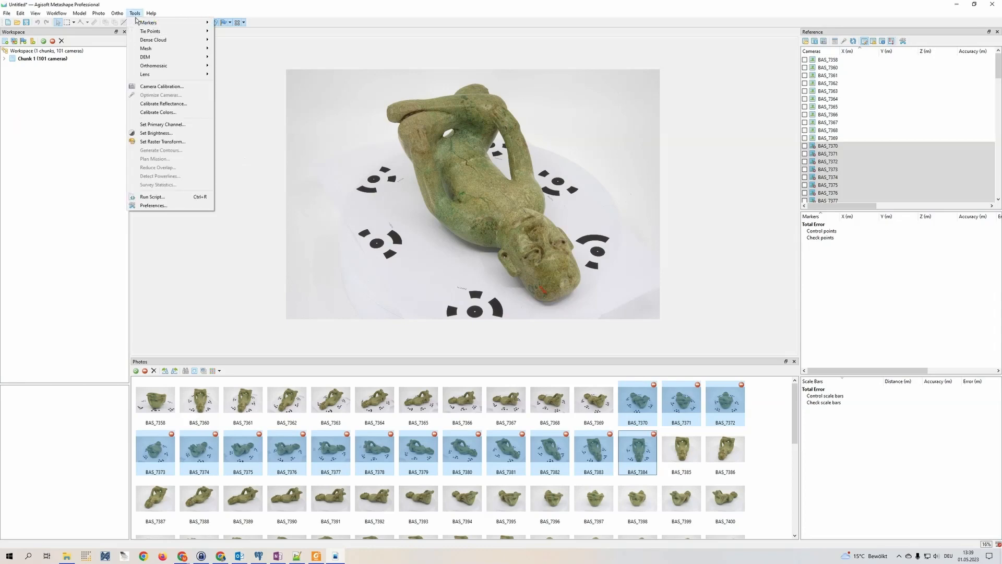
pyautogui.moveTo(206, 22)
pyautogui.click(239, 23)
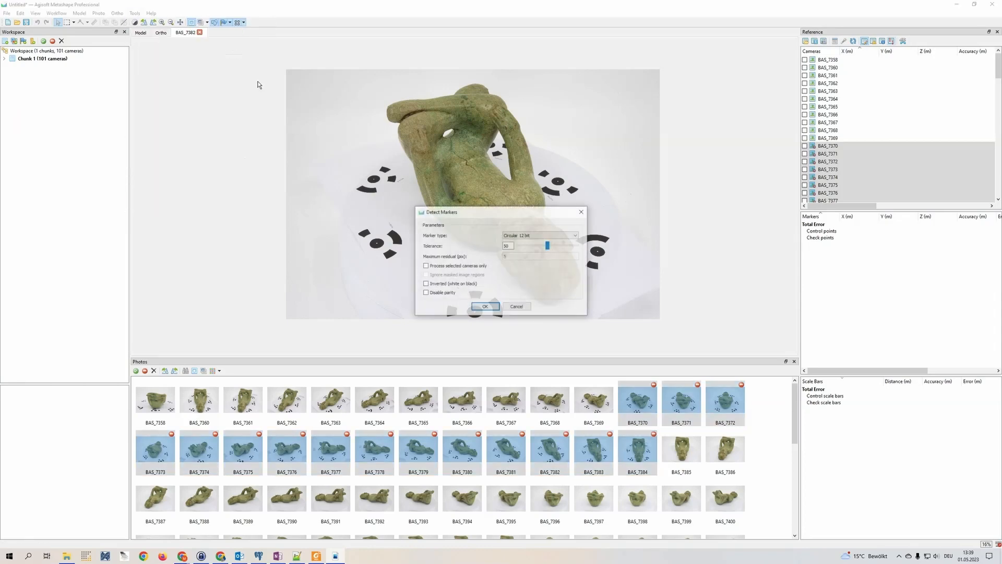
pyautogui.moveTo(473, 214); pyautogui.dragTo(597, 206)
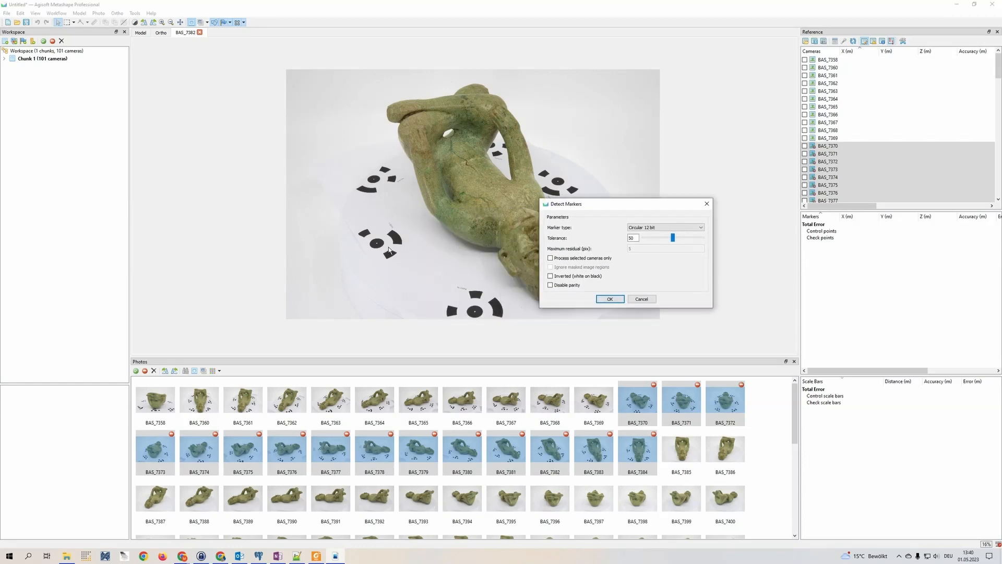
pyautogui.click(610, 299)
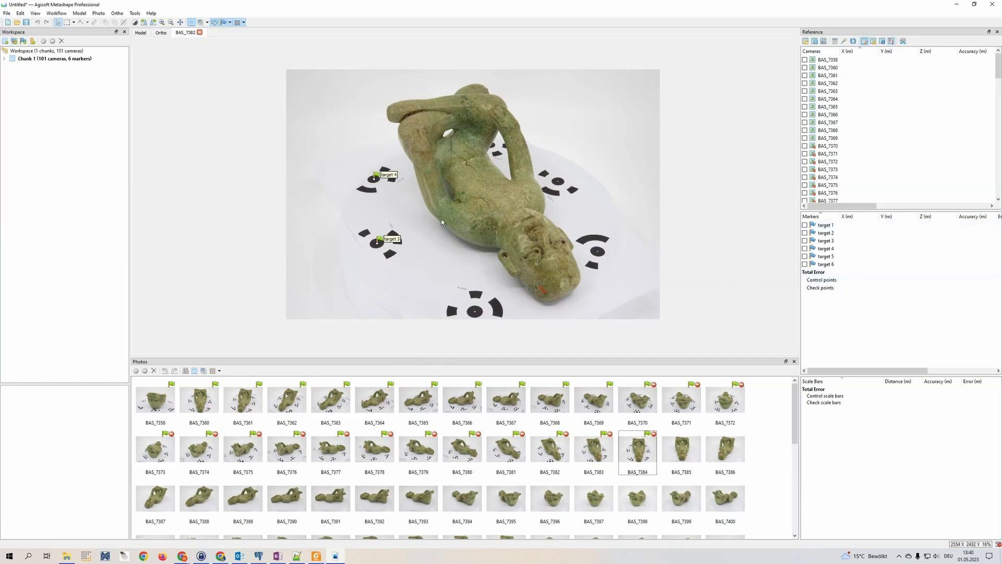
# Step: Check the detected targets in several marker photos, including BAS_7366, BAS_7370 and BAS_7372
pyautogui.doubleClick(287, 399)
pyautogui.click(453, 413)
pyautogui.doubleClick(453, 413)
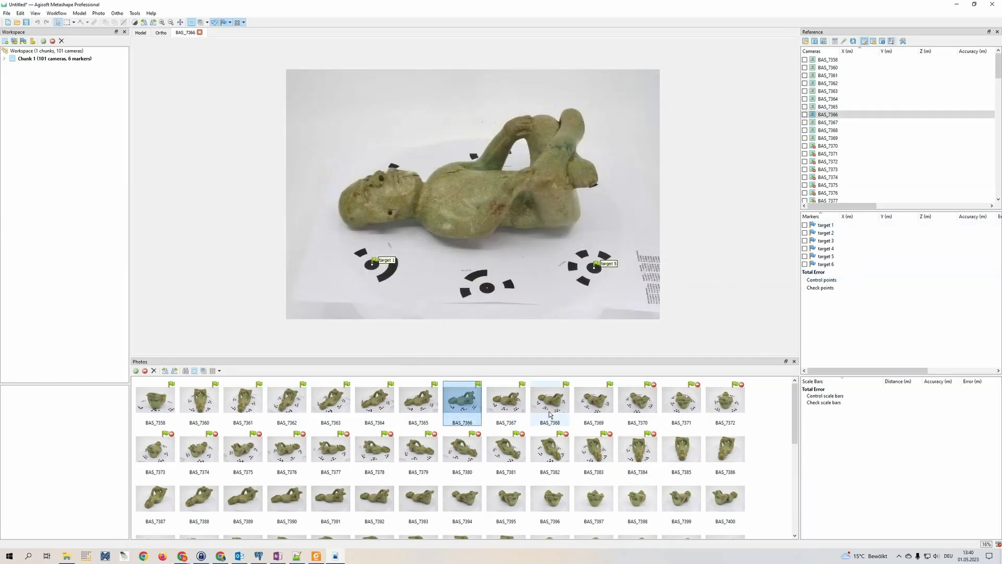
pyautogui.doubleClick(550, 411)
pyautogui.doubleClick(593, 404)
pyautogui.doubleClick(652, 415)
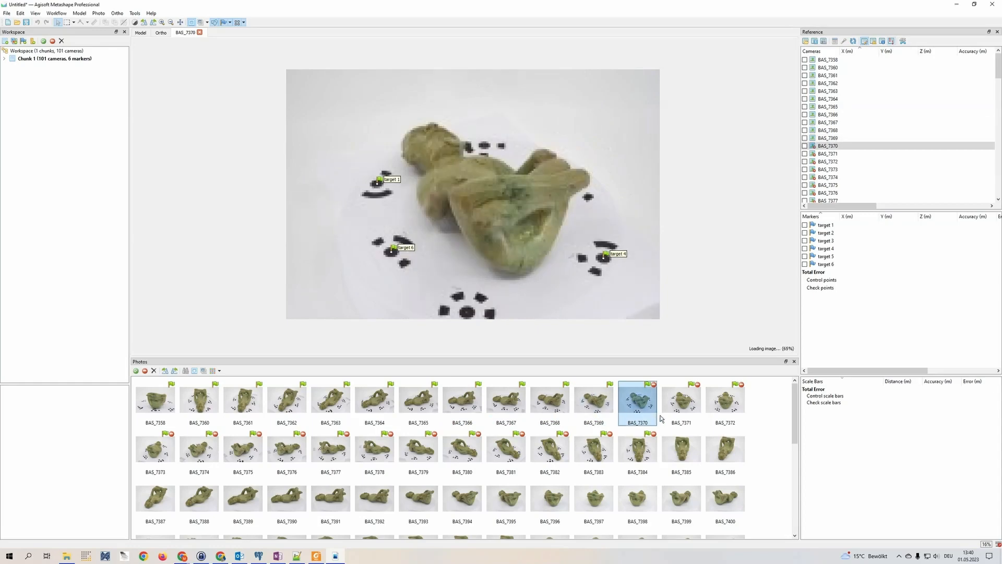
pyautogui.doubleClick(725, 402)
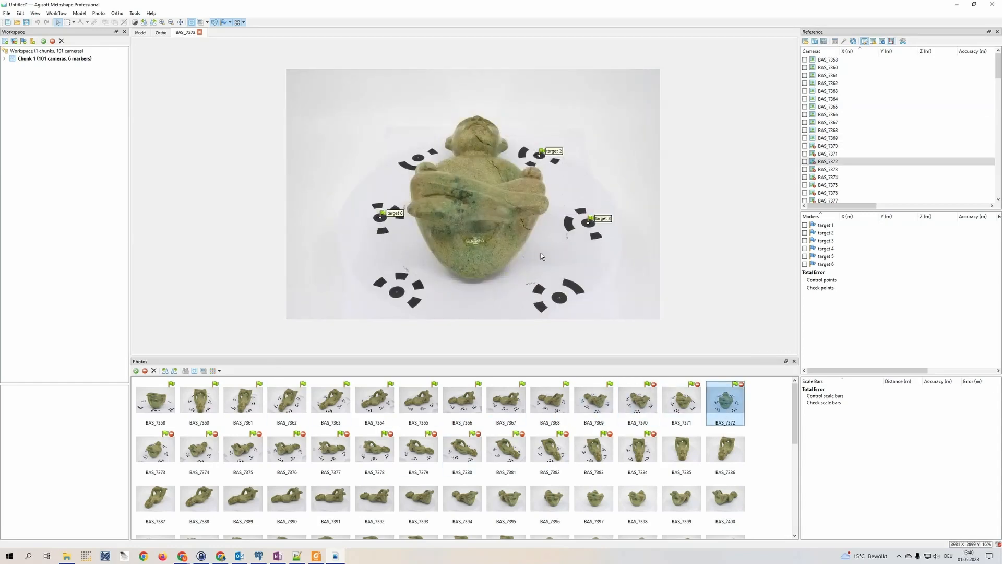
# Step: Check the detected targets in photo BAS_7360 and consult the marker distance table in RC_Marker_A4_Big.pdf in Foxit PDF Reader
pyautogui.doubleClick(243, 402)
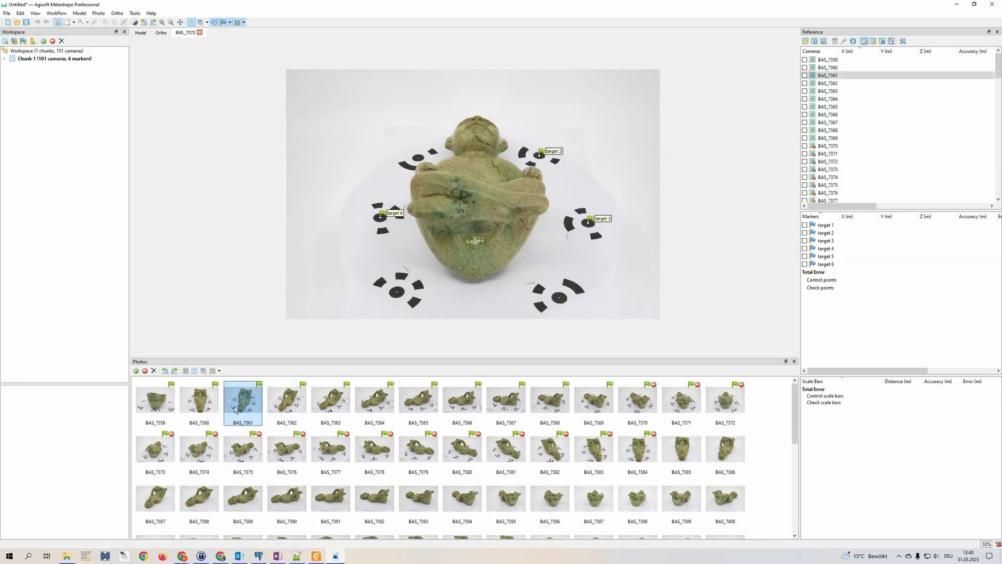
pyautogui.doubleClick(209, 411)
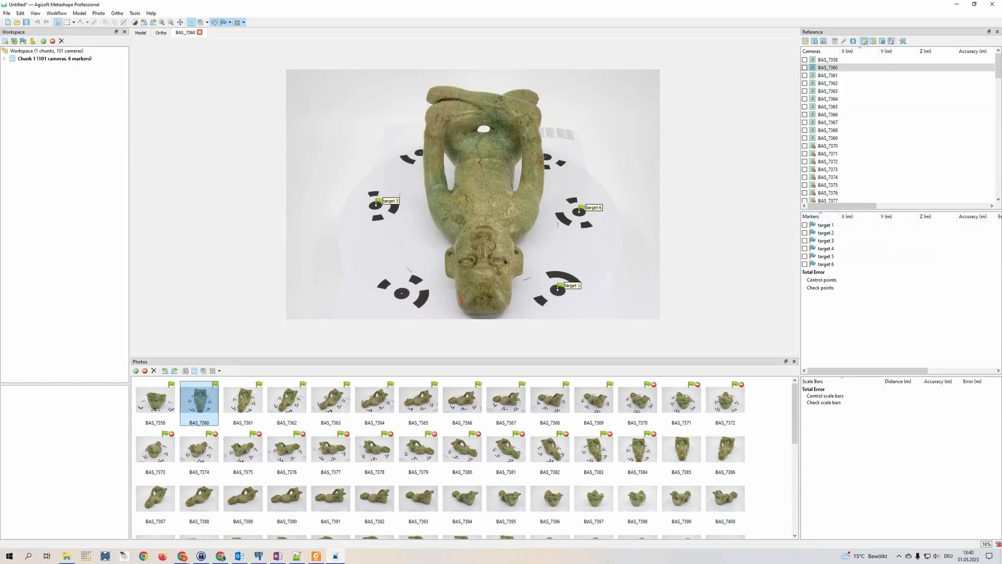
pyautogui.moveTo(1001, 57); pyautogui.dragTo(1001, 36)
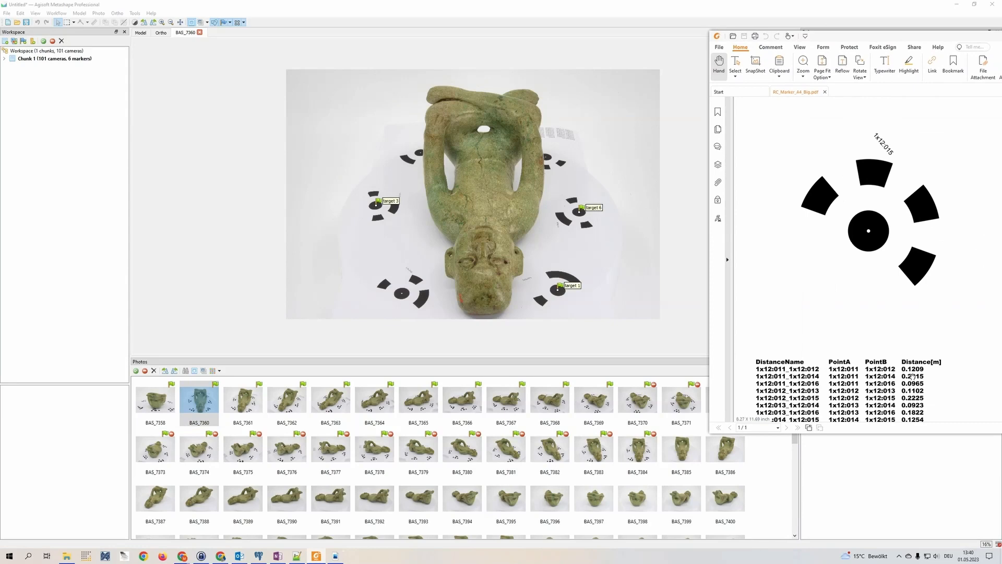
pyautogui.moveTo(1001, 36); pyautogui.dragTo(1001, 37)
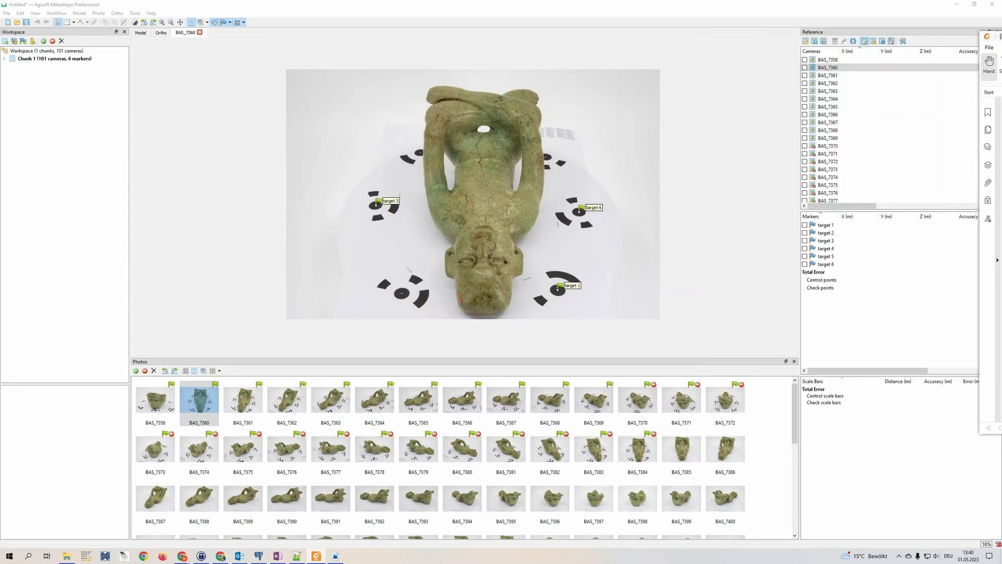
# Step: Create a scale bar between target 1 and target 2 and set its distance to 0.1209 m
pyautogui.click(830, 225)
pyautogui.keyDown('ctrl'); pyautogui.click(834, 233); pyautogui.keyUp('ctrl')
pyautogui.rightClick(834, 233)
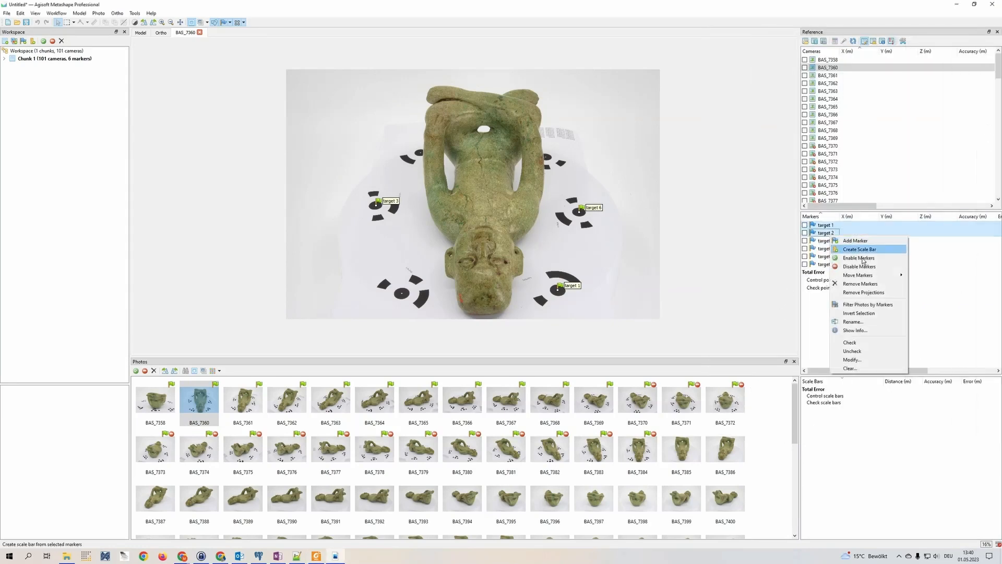
pyautogui.click(861, 246)
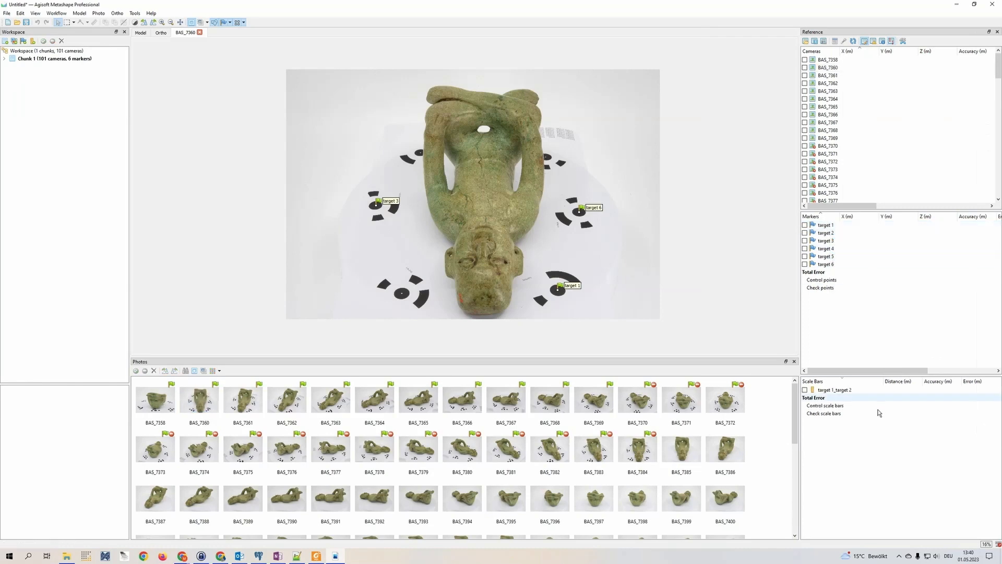
pyautogui.doubleClick(907, 393)
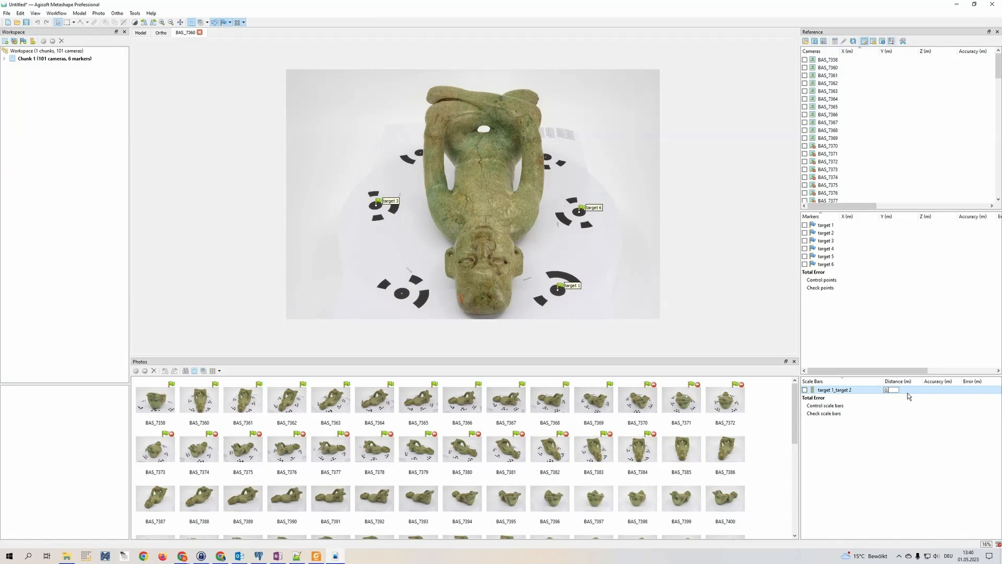
pyautogui.write('0.1209')
pyautogui.press('Return')
# Step: Create a scale bar between target 2 and target 5 and set its distance to 0.2225 m
pyautogui.click(844, 234)
pyautogui.keyDown('ctrl'); pyautogui.click(844, 256); pyautogui.keyUp('ctrl')
pyautogui.rightClick(841, 256)
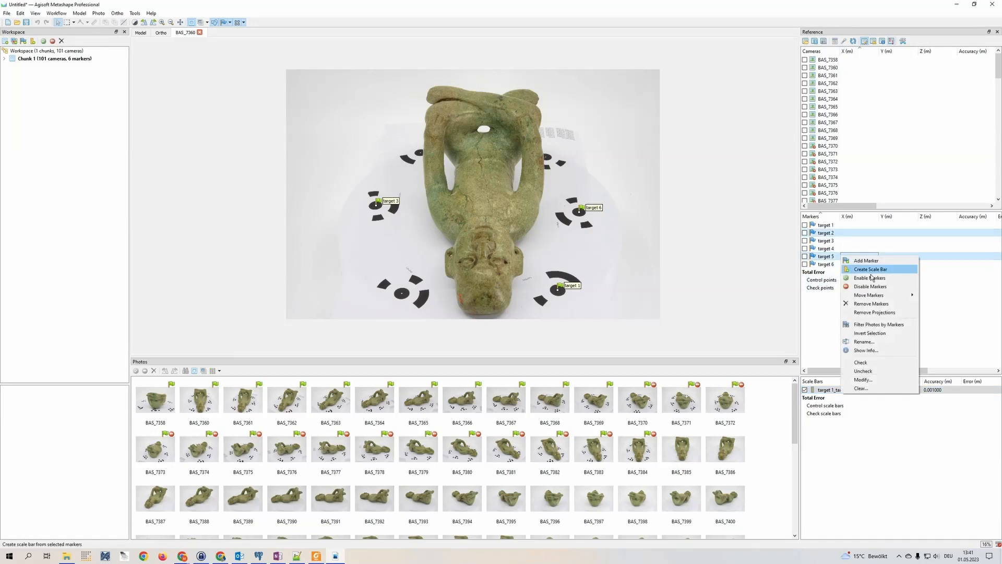
pyautogui.click(861, 269)
pyautogui.doubleClick(908, 391)
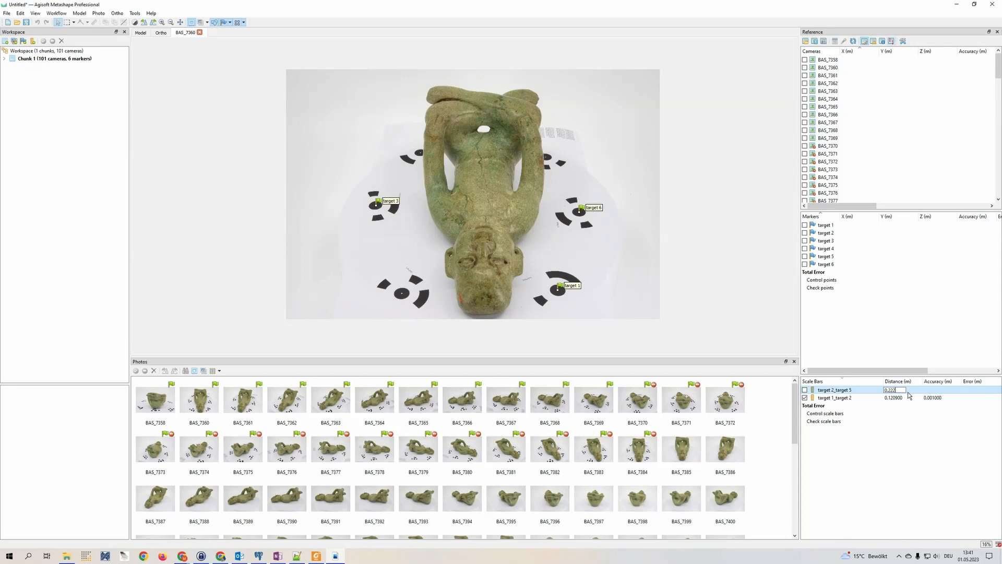
pyautogui.write('0.2225')
pyautogui.press('Return')
# Step: Create a scale bar between target 5 and target 6 and set its distance to 0.0896 m
pyautogui.click(825, 257)
pyautogui.keyDown('ctrl'); pyautogui.click(827, 264); pyautogui.keyUp('ctrl')
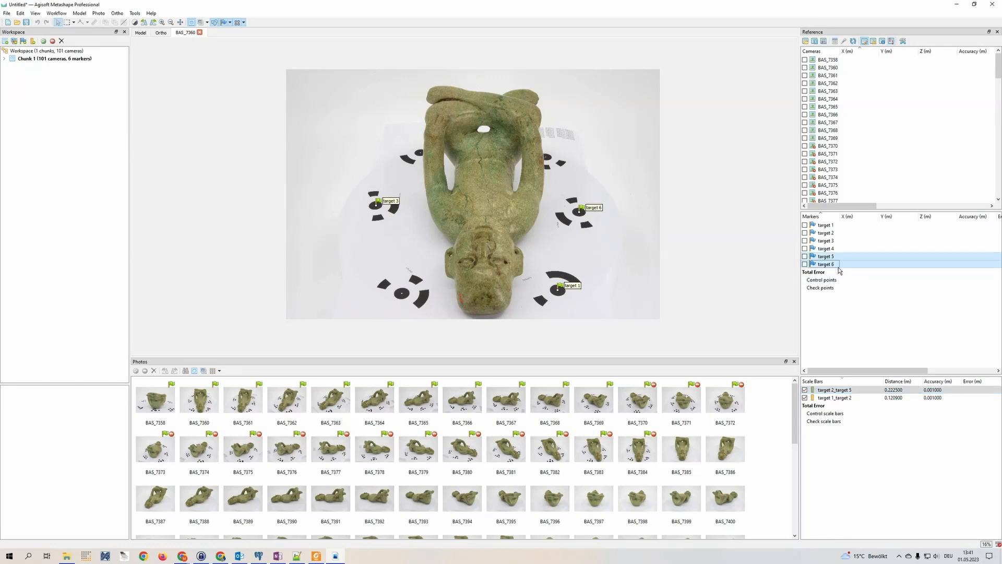
pyautogui.rightClick(835, 265)
pyautogui.click(854, 277)
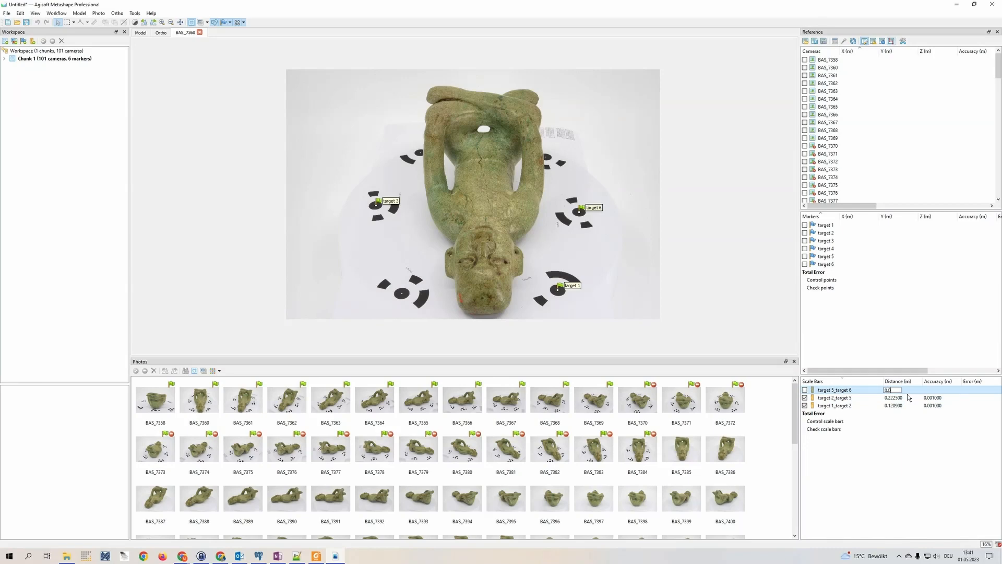
pyautogui.write('96')
pyautogui.press('Return')
# Step: Create a scale bar between target 3 and target 4 and set its distance to 0.0923 m
pyautogui.click(831, 241)
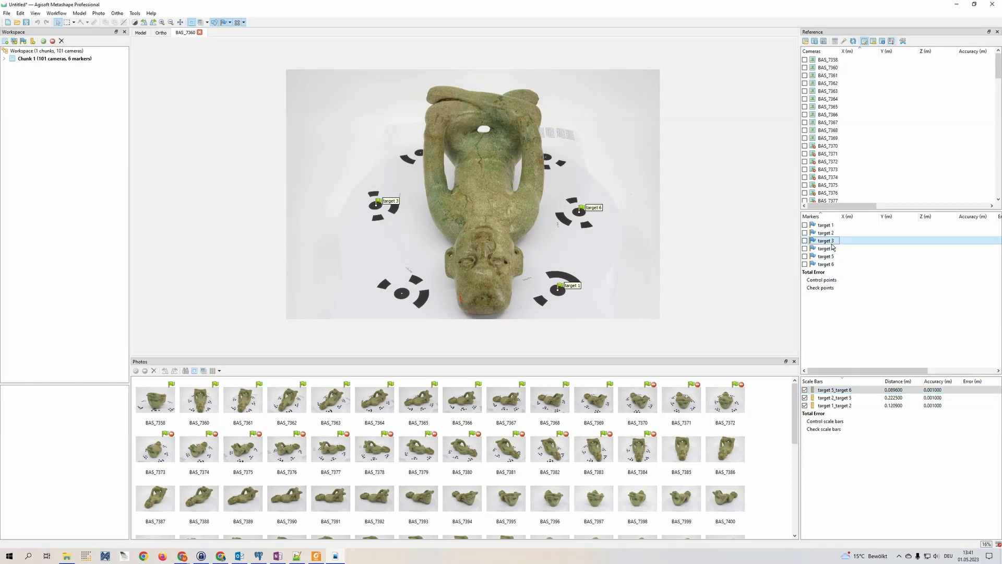
pyautogui.keyDown('ctrl'); pyautogui.click(837, 251); pyautogui.keyUp('ctrl')
pyautogui.rightClick(838, 255)
pyautogui.click(856, 262)
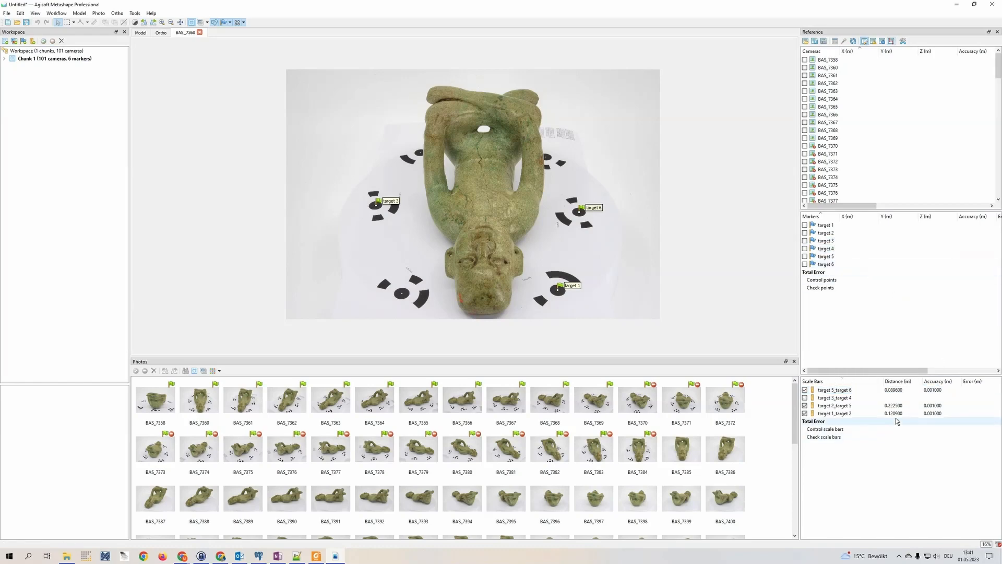
pyautogui.doubleClick(902, 400)
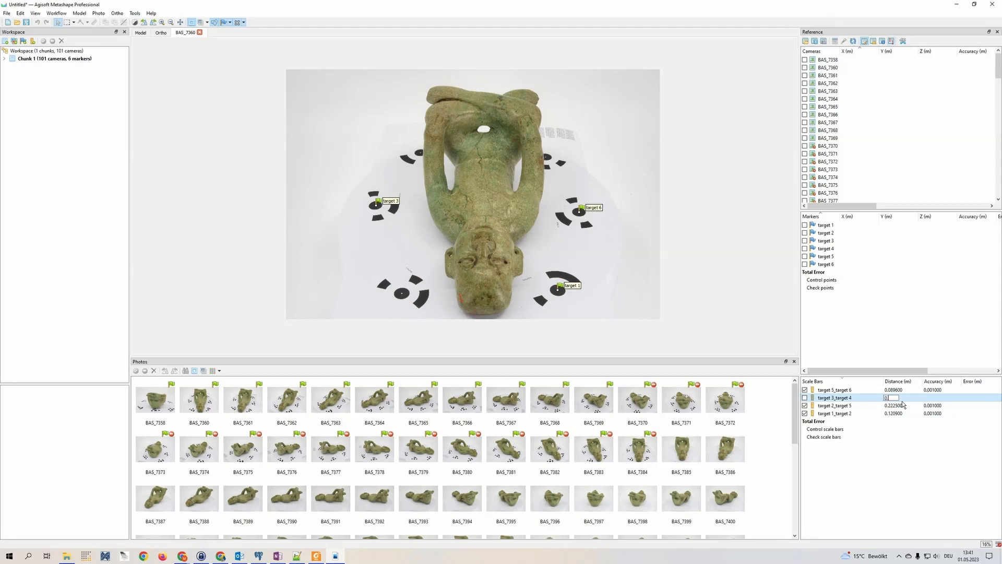
pyautogui.write('0.0923')
pyautogui.press('Return')
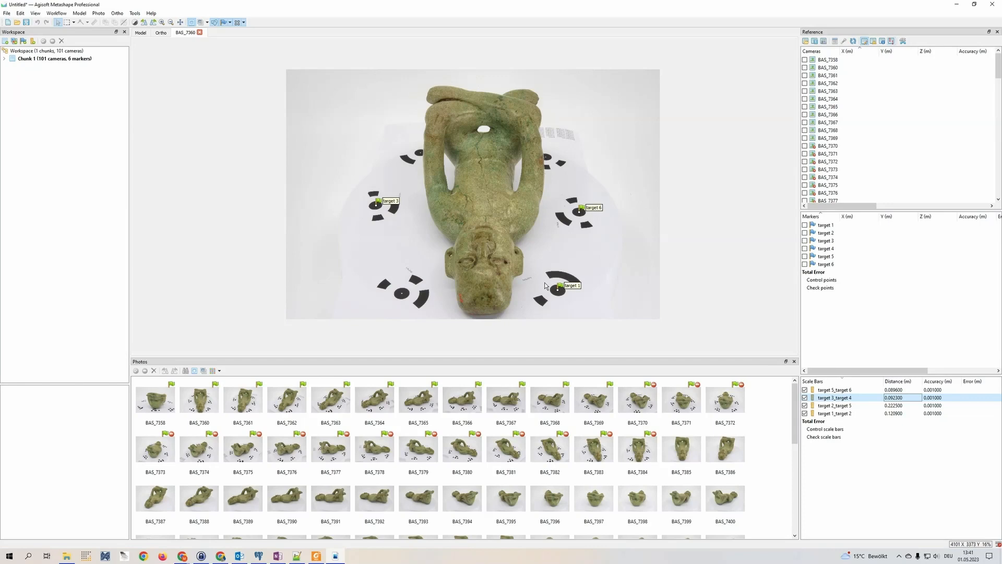
# Step: Align the enabled photos of the chunk with the accuracy set to High, reviewing the advanced alignment settings first
pyautogui.moveTo(544, 286); pyautogui.dragTo(516, 270)
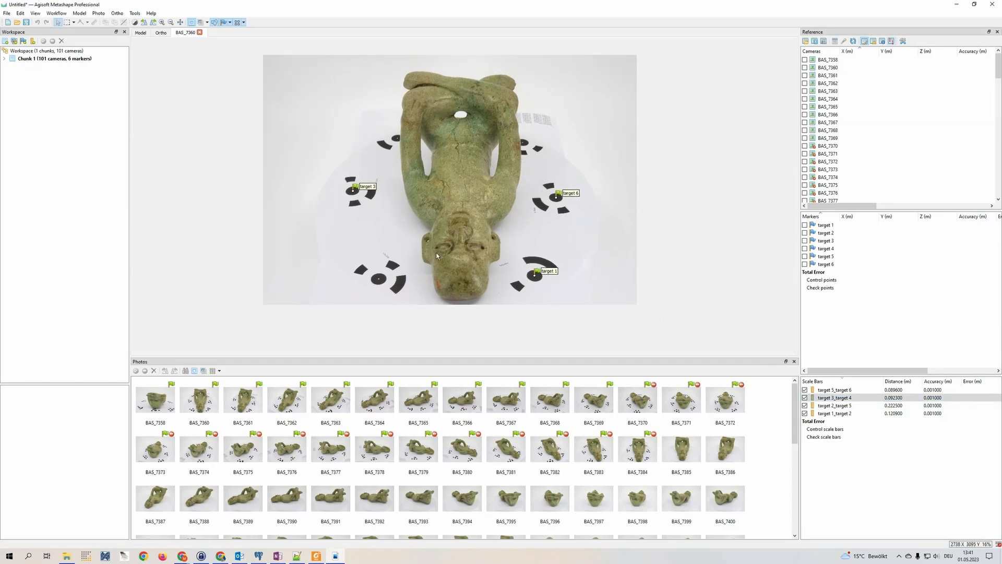
pyautogui.moveTo(401, 205); pyautogui.dragTo(388, 214)
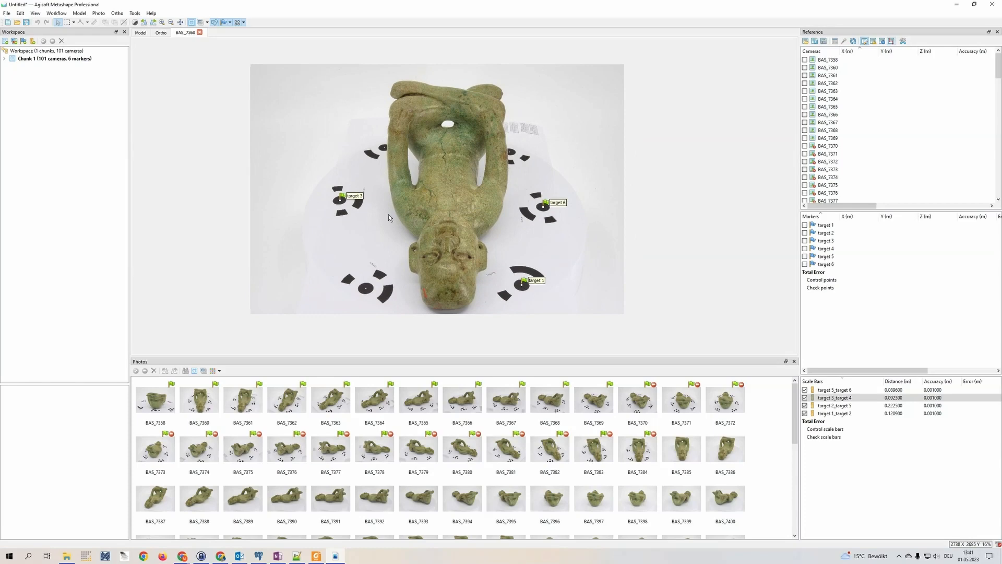
pyautogui.click(56, 13)
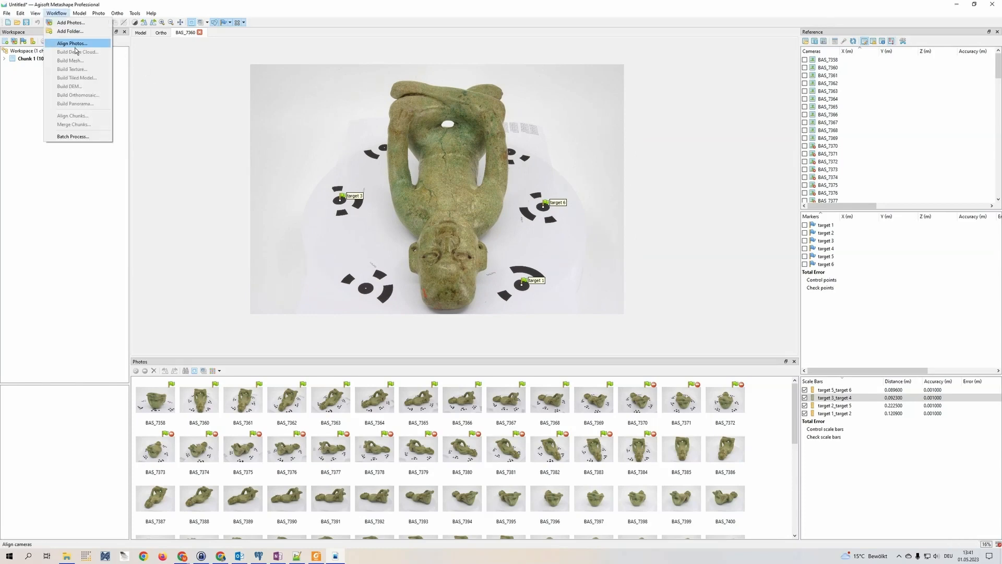
pyautogui.click(73, 44)
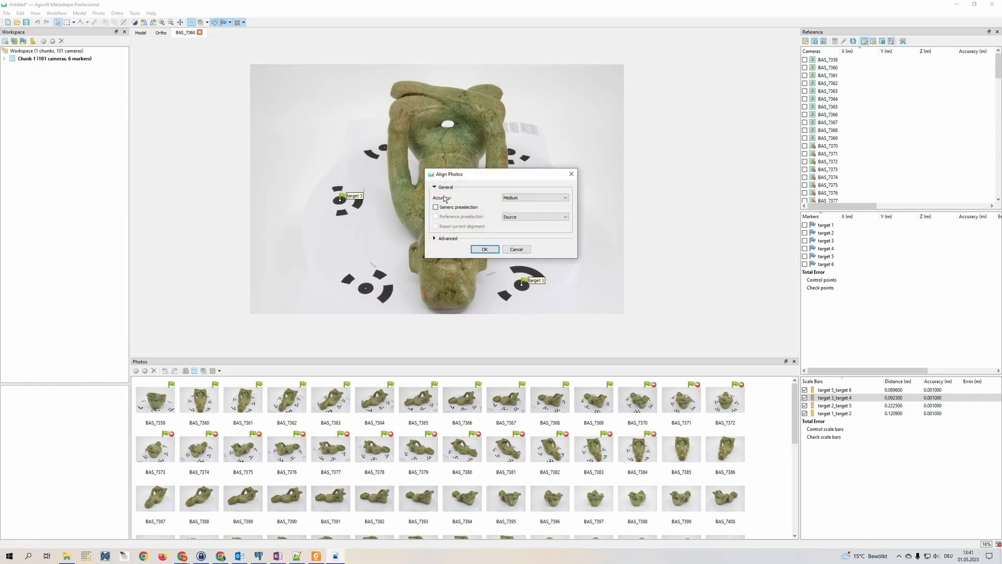
pyautogui.click(522, 198)
pyautogui.click(522, 209)
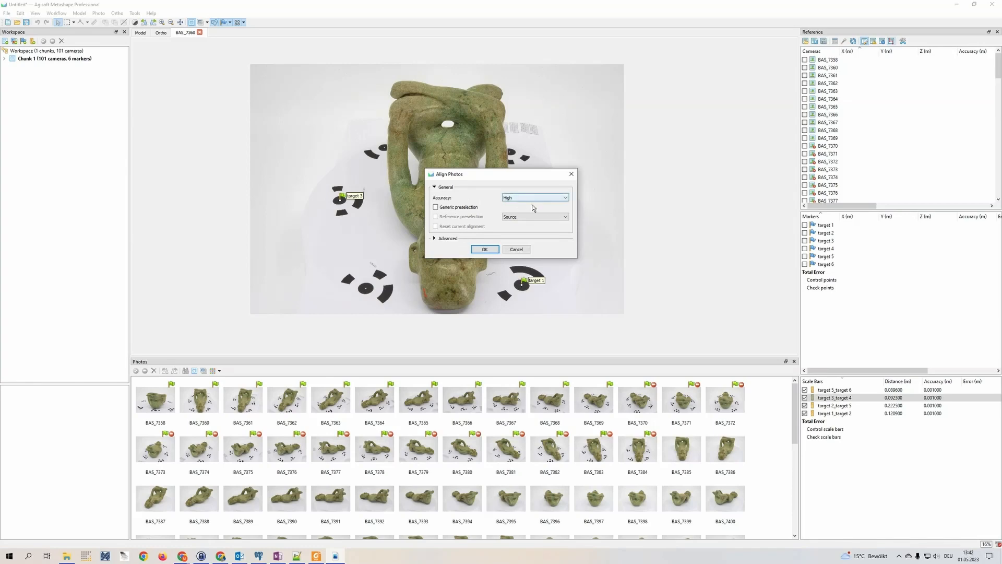
pyautogui.click(451, 239)
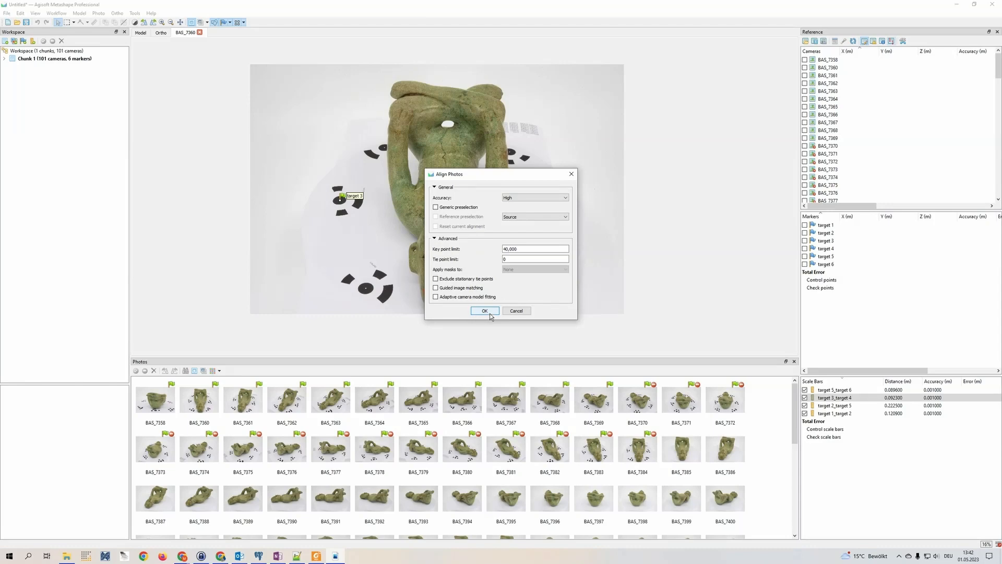
pyautogui.click(484, 311)
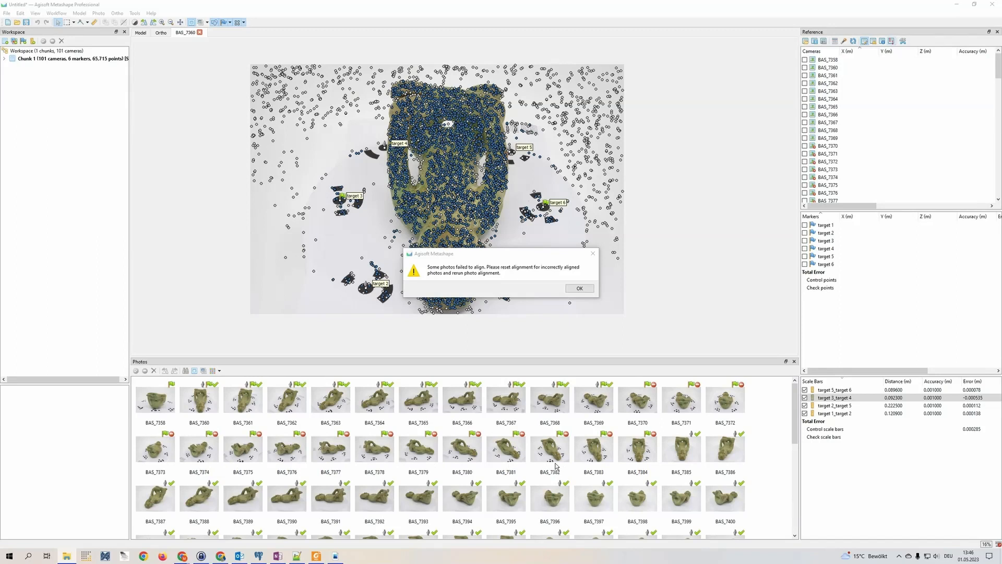
pyautogui.click(581, 289)
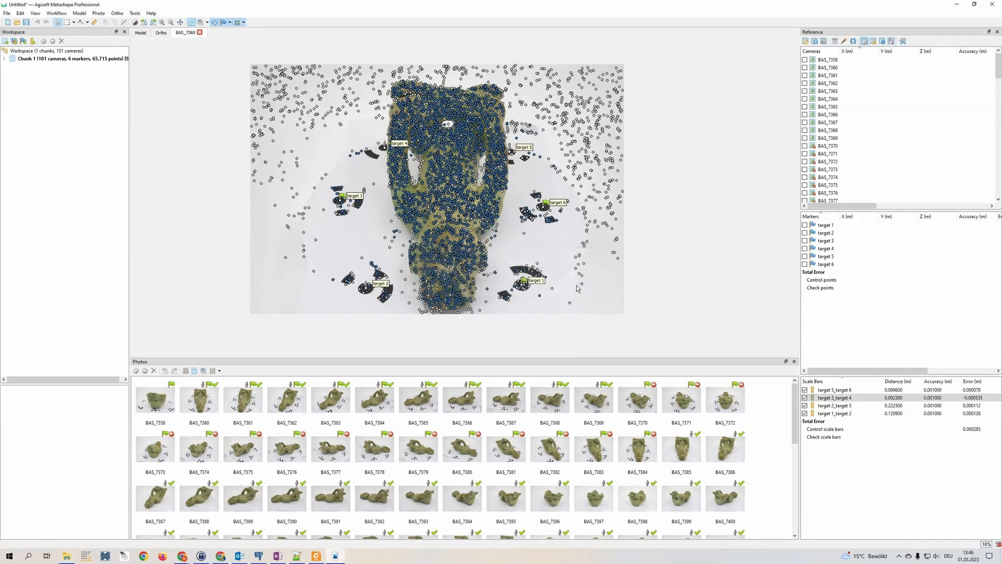
# Step: Examine the camera list of Chunk 1 for photos that are not aligned
pyautogui.click(4, 58)
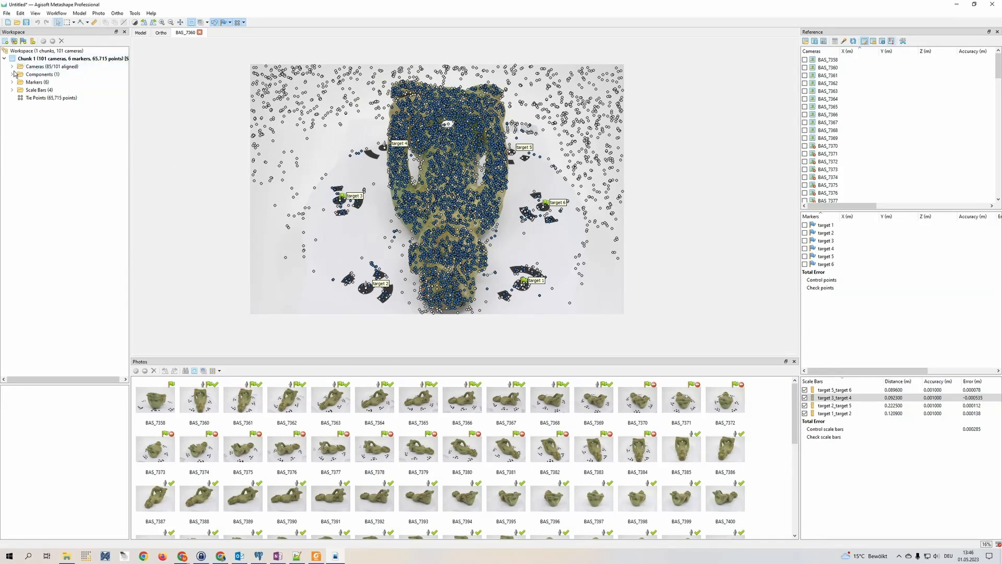
pyautogui.doubleClick(31, 66)
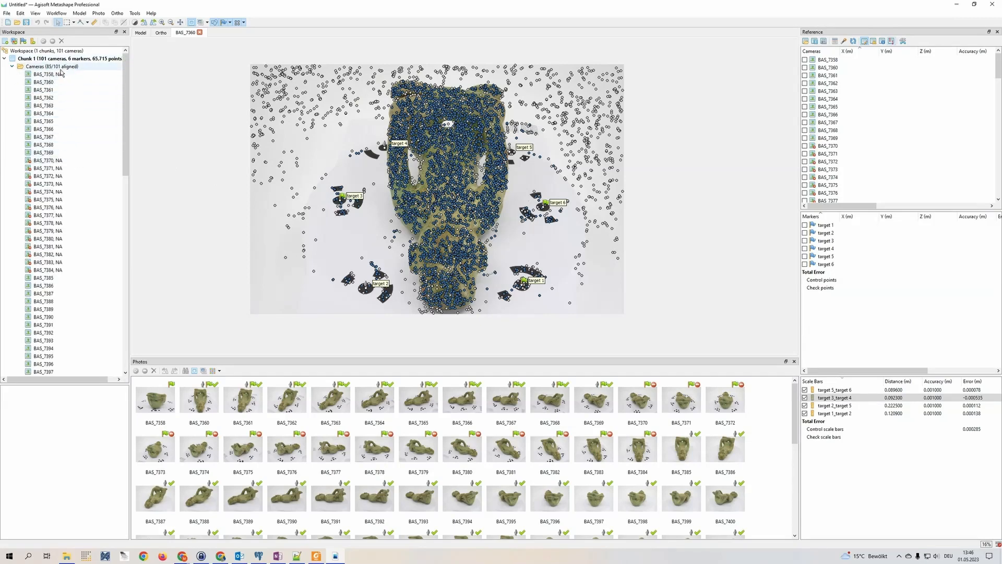
pyautogui.scroll(-6, 80, 149)
pyautogui.scroll(-16, 80, 149)
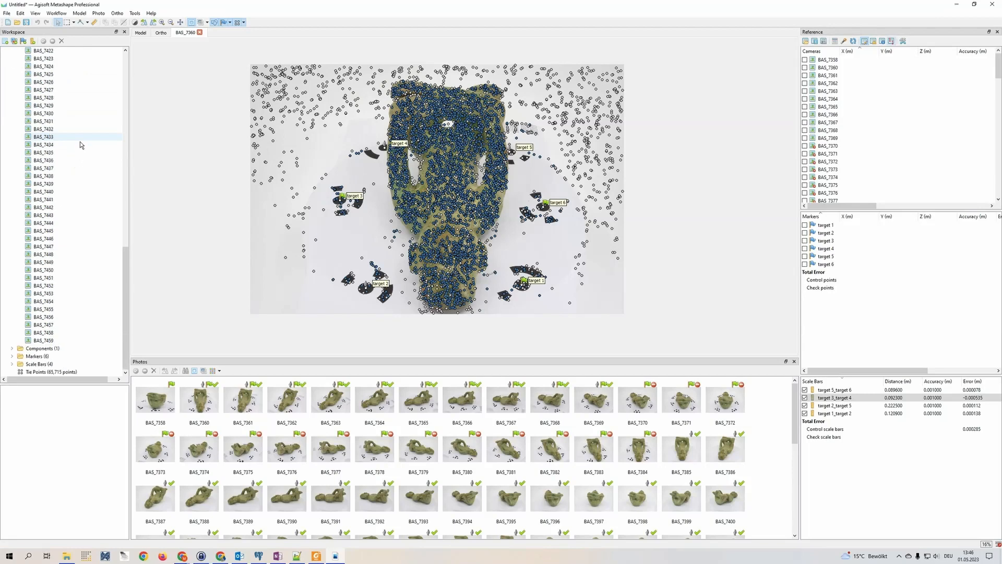
pyautogui.scroll(18, 86, 156)
pyautogui.scroll(4, 87, 156)
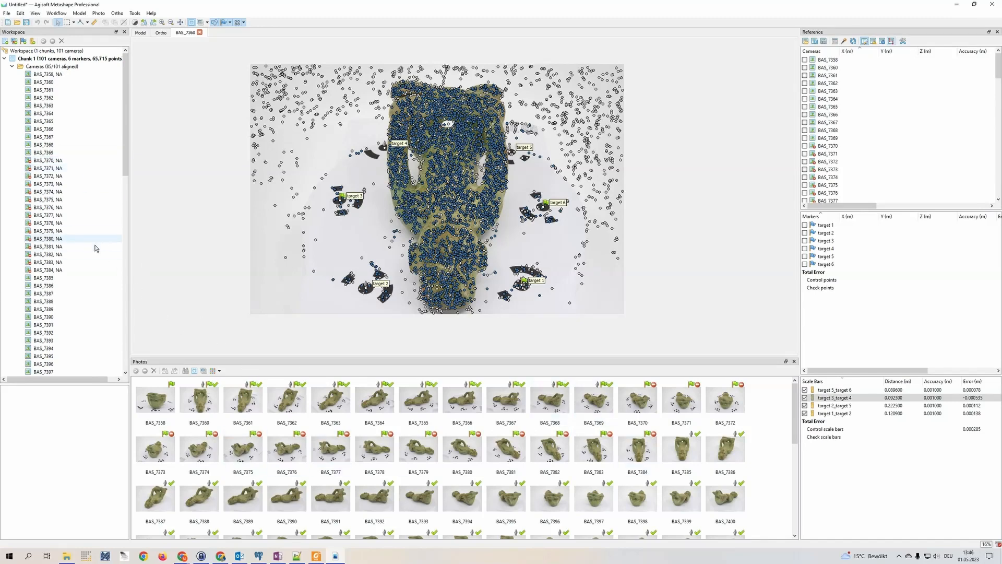
# Step: Inspect the tie points in photo BAS_7358 and try to align this camera on its own
pyautogui.doubleClick(51, 76)
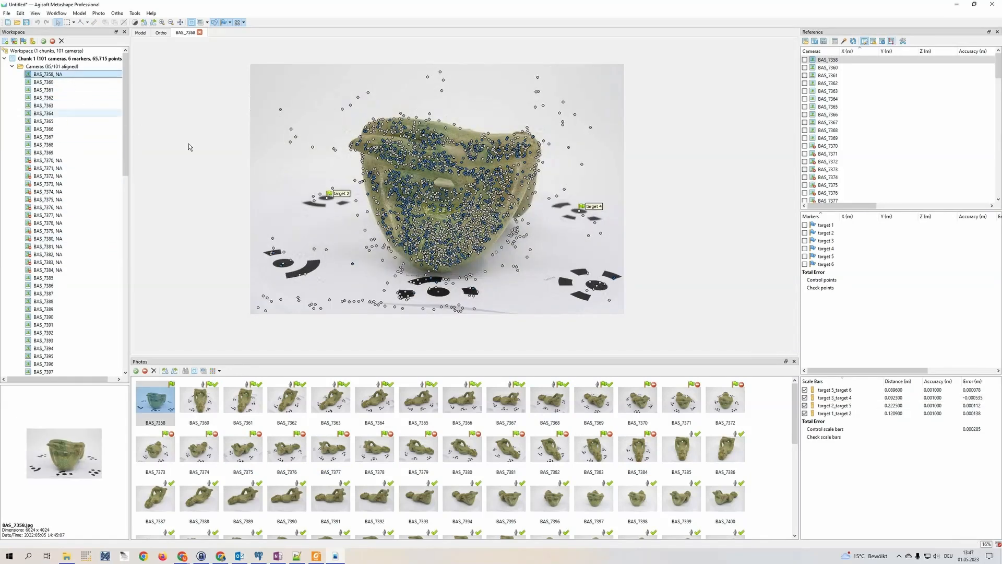
pyautogui.scroll(3, 477, 213)
pyautogui.scroll(-3, 478, 213)
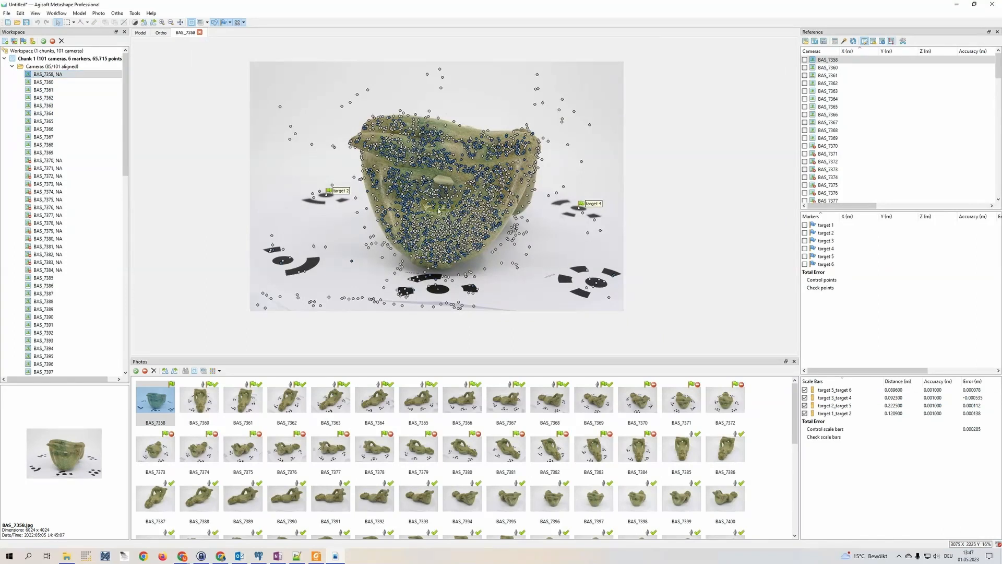
pyautogui.moveTo(477, 214); pyautogui.dragTo(461, 223)
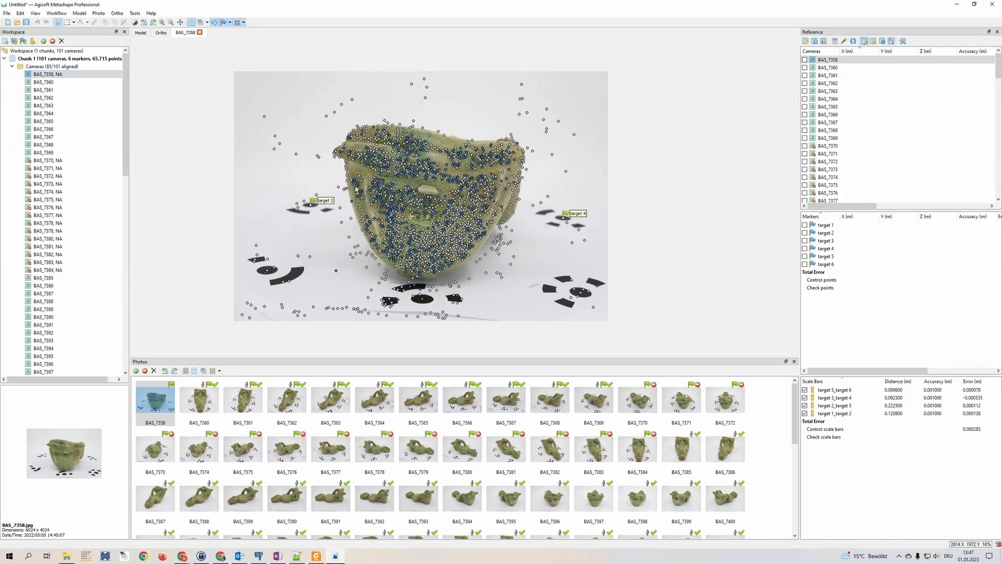
pyautogui.rightClick(56, 76)
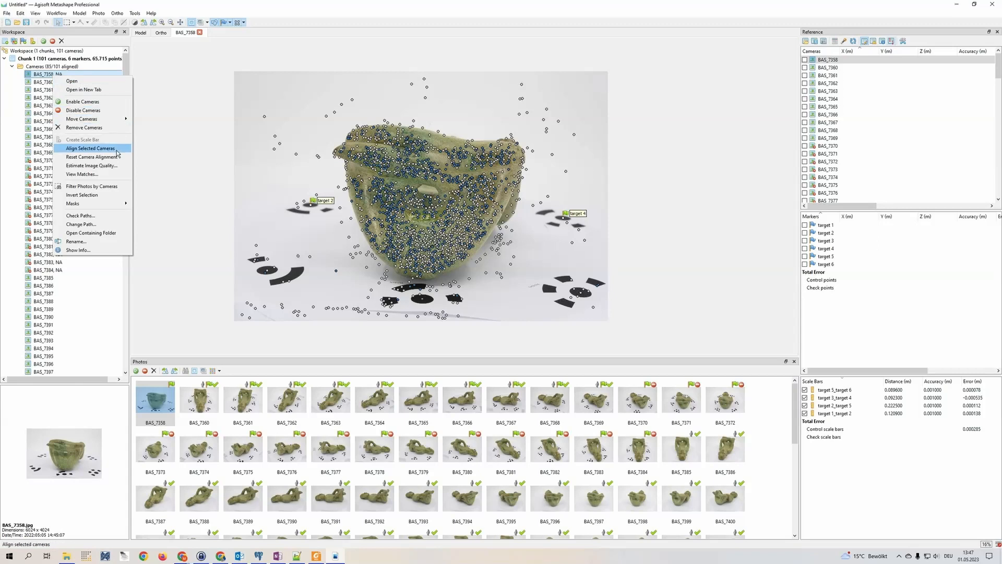
pyautogui.click(118, 152)
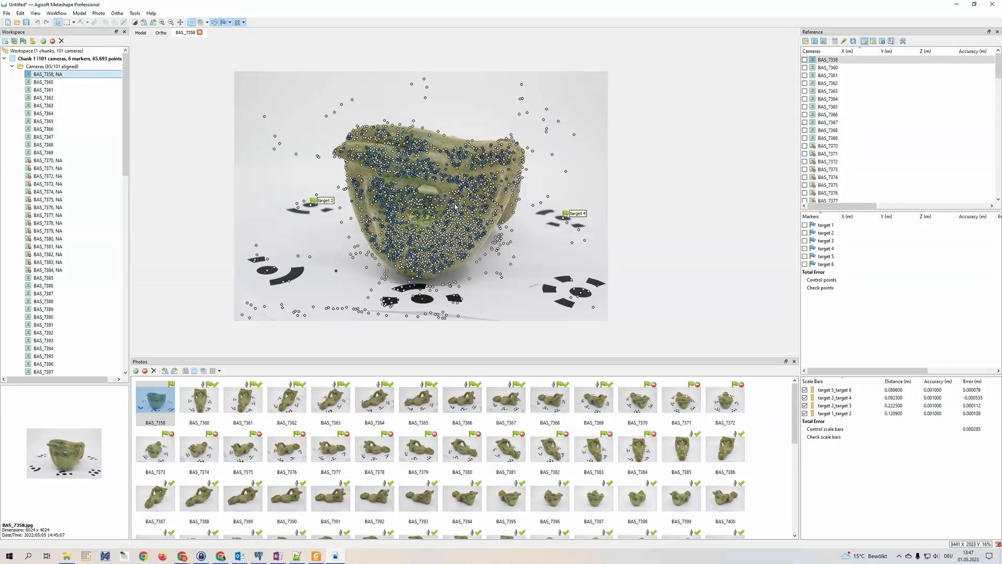
# Step: Open photo BAS_7395 and hide the tie points so that only the image and its targets are displayed
pyautogui.scroll(2, 385, 110)
pyautogui.doubleClick(506, 498)
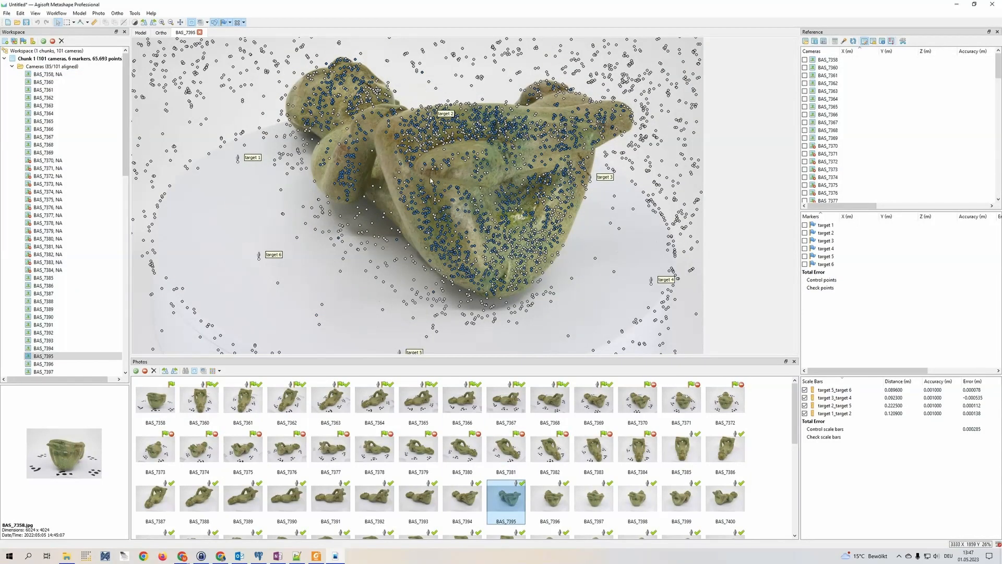
pyautogui.scroll(-2, 413, 216)
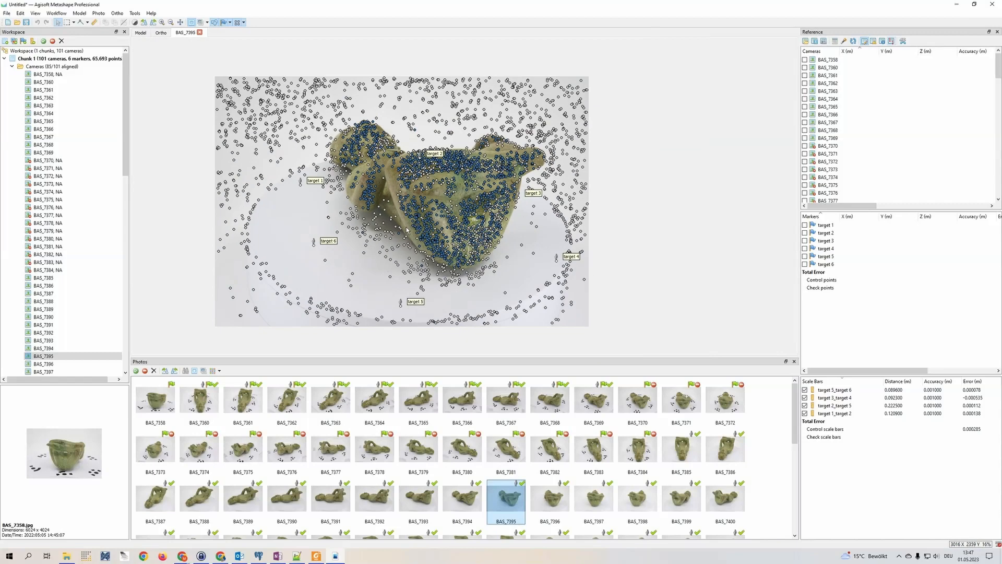
pyautogui.click(238, 22)
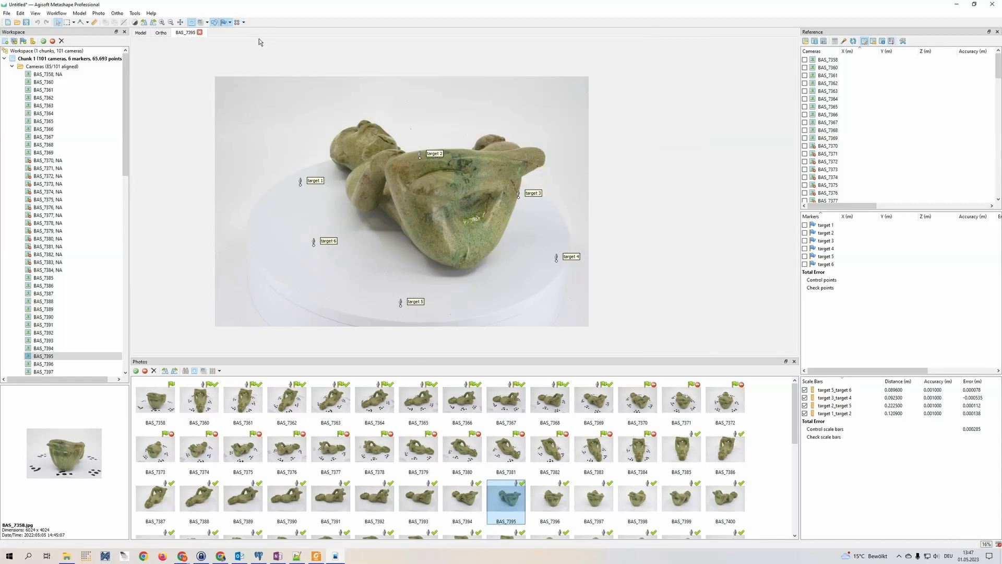
# Step: Show the tie points in photo BAS_7395 and compare them with photos BAS_7393, BAS_7452 and BAS_7454 to BAS_7456
pyautogui.click(238, 23)
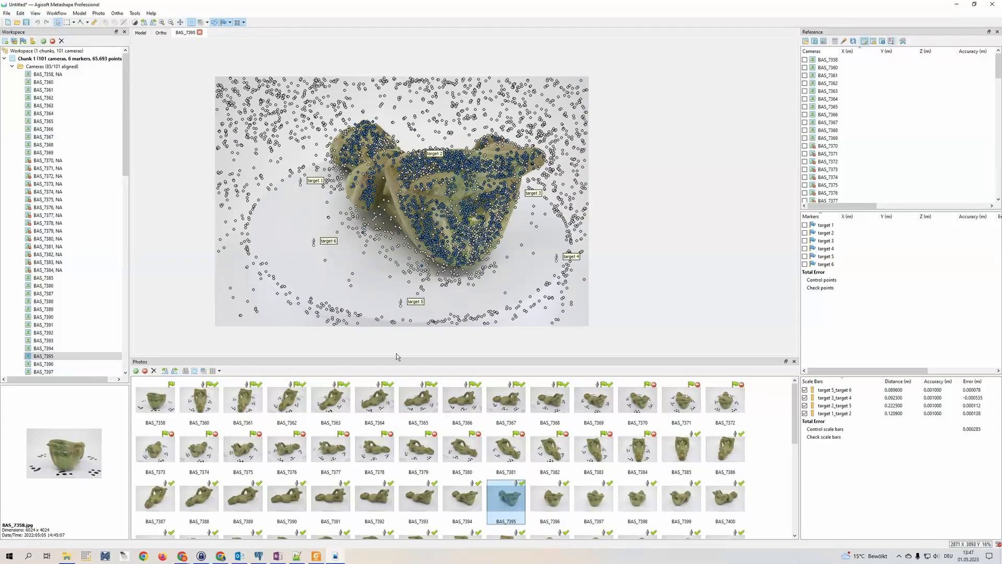
pyautogui.doubleClick(418, 498)
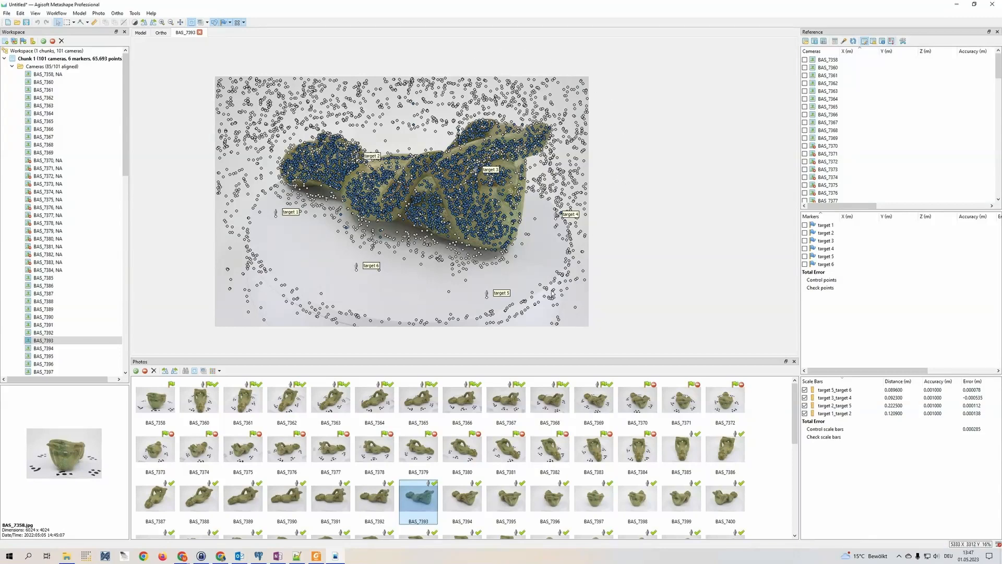
pyautogui.scroll(-5, 604, 508)
pyautogui.doubleClick(561, 475)
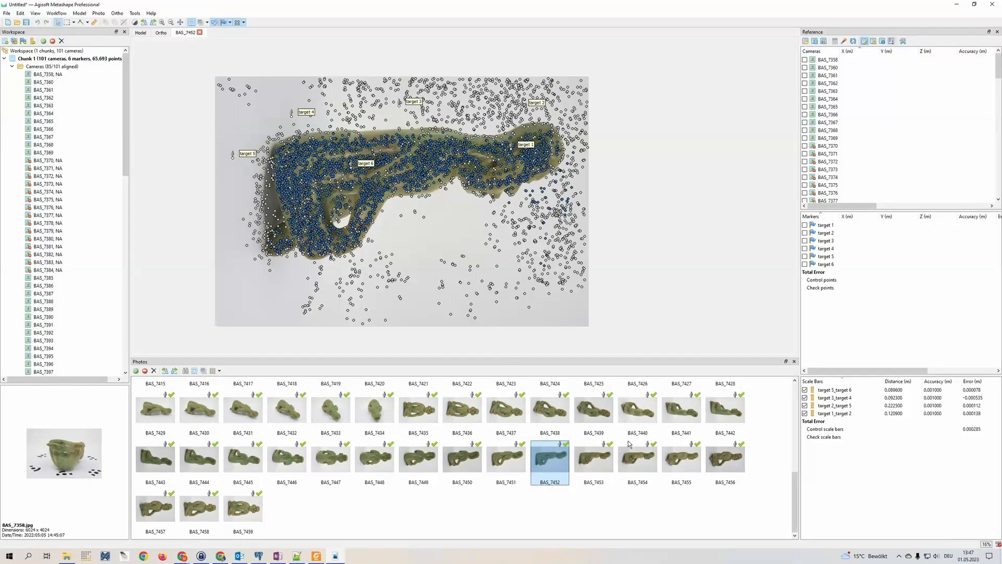
pyautogui.doubleClick(651, 472)
pyautogui.doubleClick(681, 467)
pyautogui.doubleClick(725, 467)
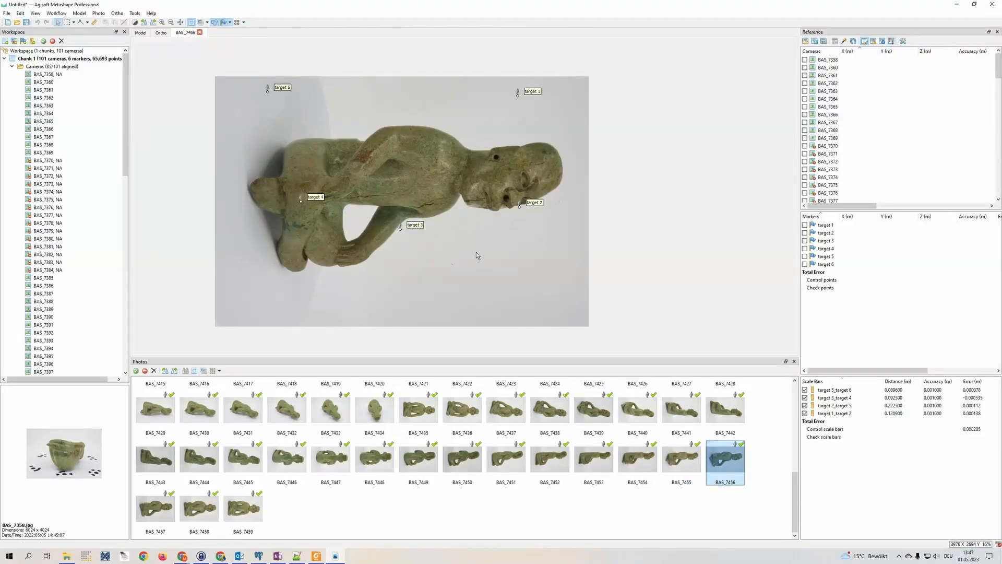
# Step: Return to the 3D model view and inspect the statue's tie point cloud
pyautogui.click(142, 33)
pyautogui.moveTo(469, 236); pyautogui.dragTo(472, 262)
pyautogui.moveTo(441, 206)
pyautogui.mouseDown()
pyautogui.moveTo(406, 219)
pyautogui.moveTo(460, 204)
pyautogui.mouseUp()
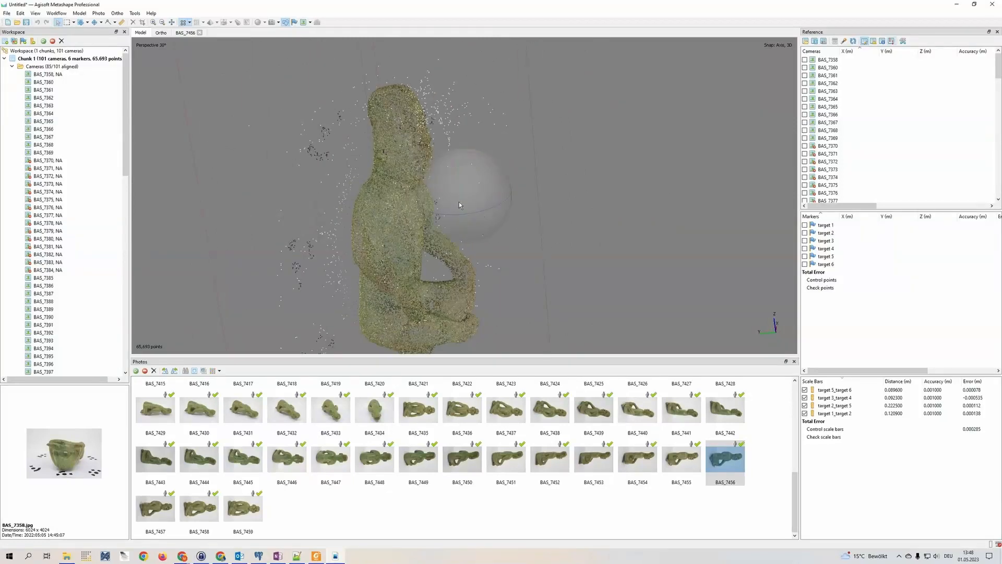
# Step: Display the camera positions in the 3D view and examine how they surround the statue from several angles
pyautogui.click(276, 22)
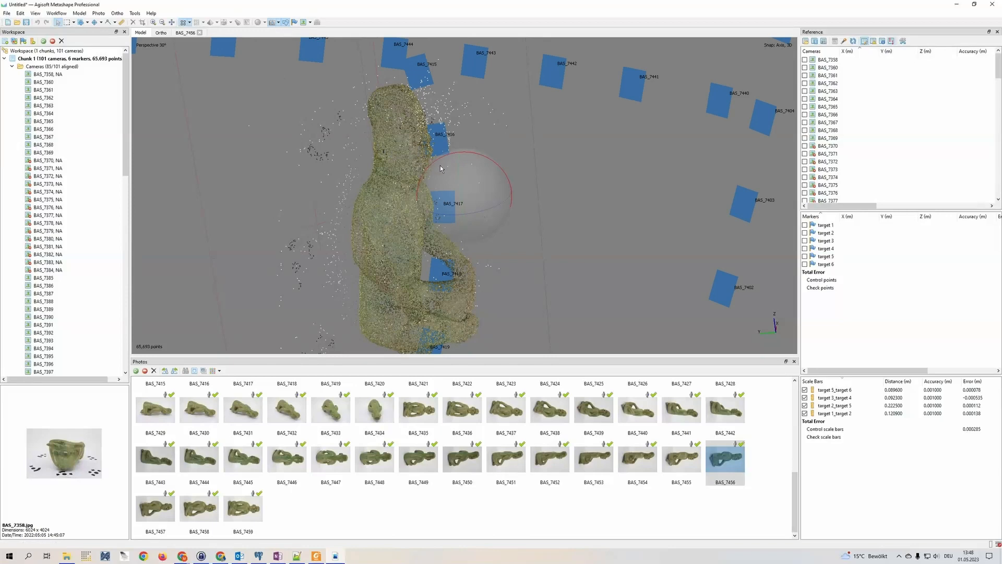
pyautogui.scroll(-5, 465, 190)
pyautogui.moveTo(464, 190)
pyautogui.mouseDown()
pyautogui.moveTo(493, 194)
pyautogui.moveTo(463, 201)
pyautogui.moveTo(469, 194)
pyautogui.mouseUp()
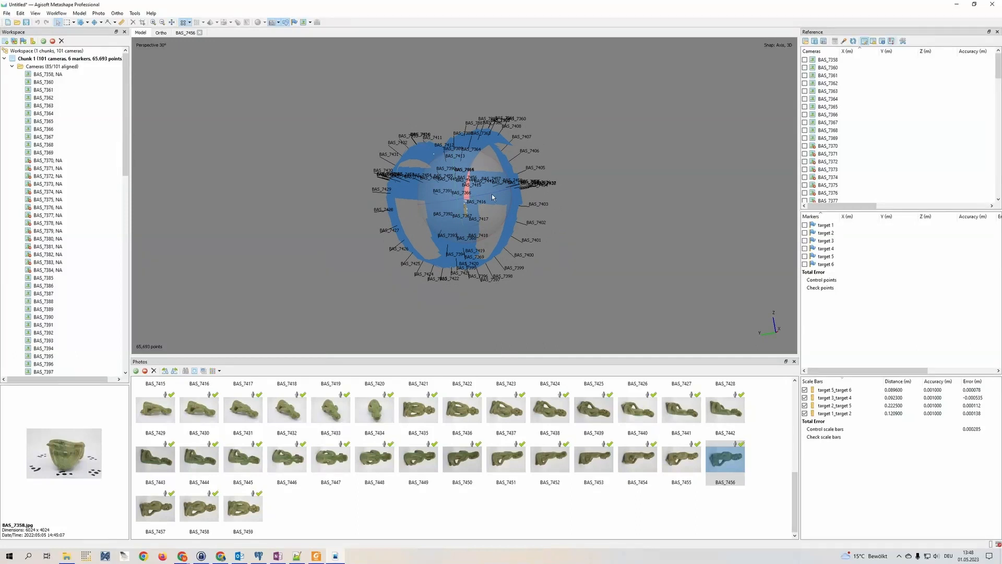
pyautogui.moveTo(493, 196); pyautogui.dragTo(483, 205)
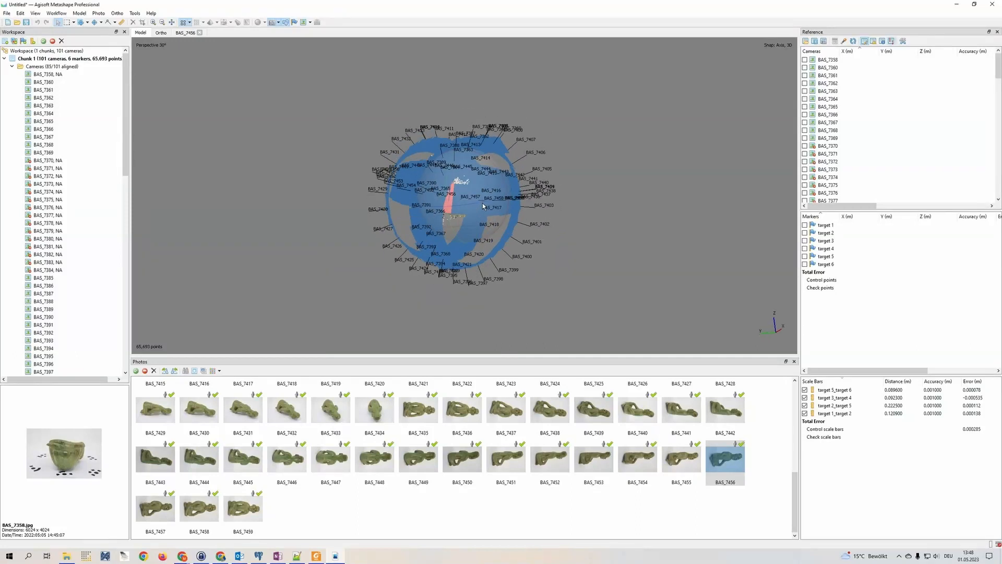
pyautogui.moveTo(482, 205); pyautogui.dragTo(461, 209)
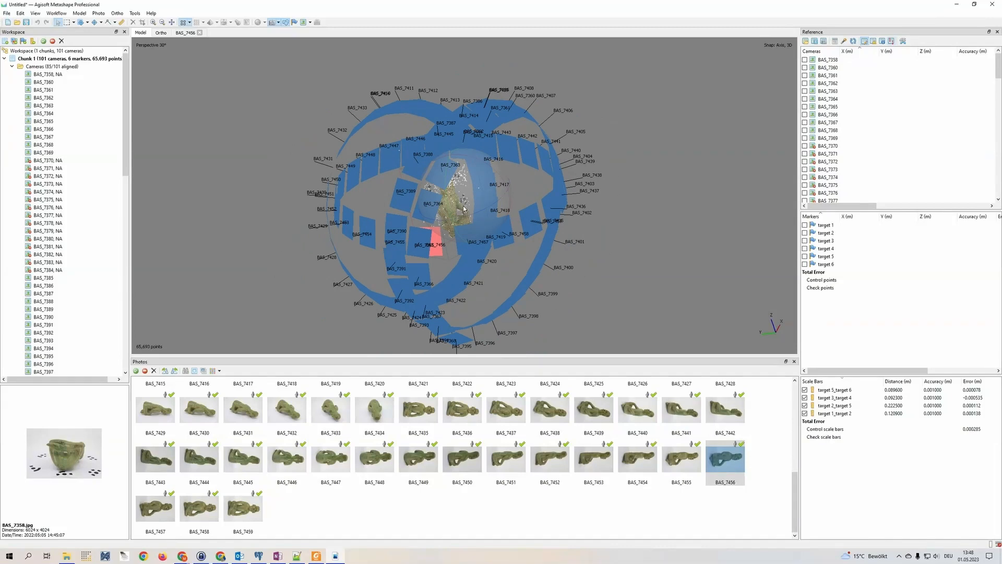
pyautogui.moveTo(463, 208); pyautogui.dragTo(366, 125)
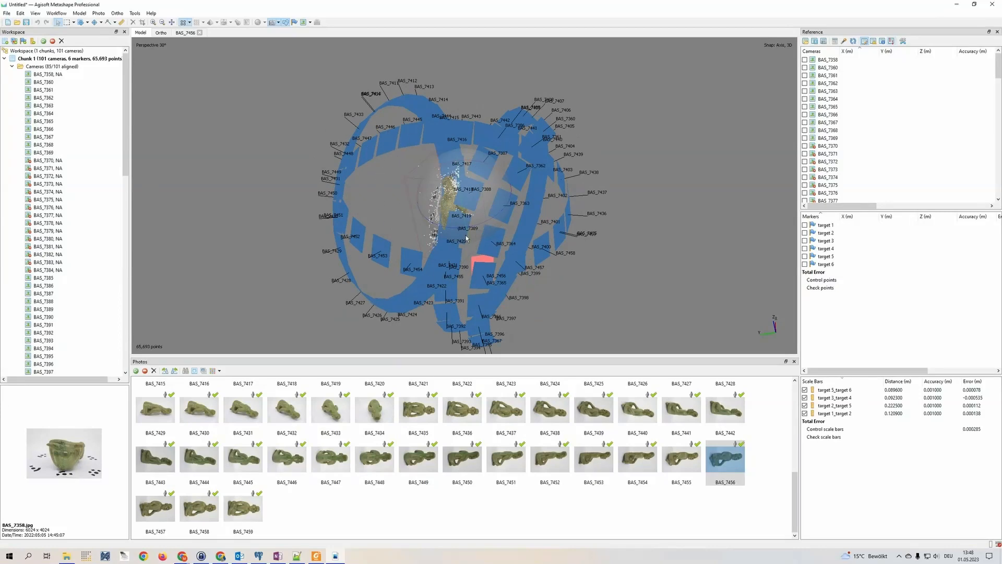
pyautogui.scroll(10, 466, 238)
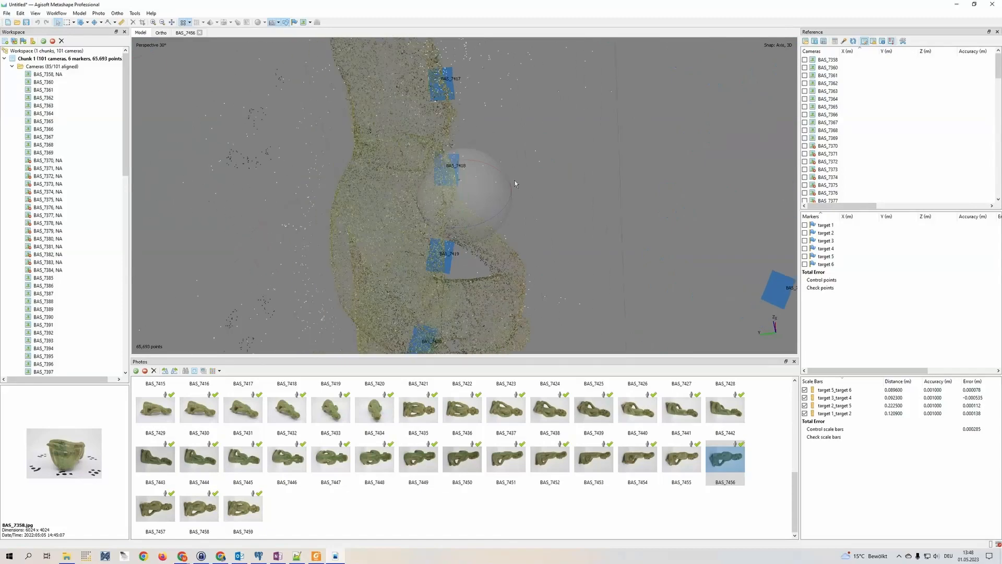
pyautogui.moveTo(514, 183); pyautogui.dragTo(464, 207)
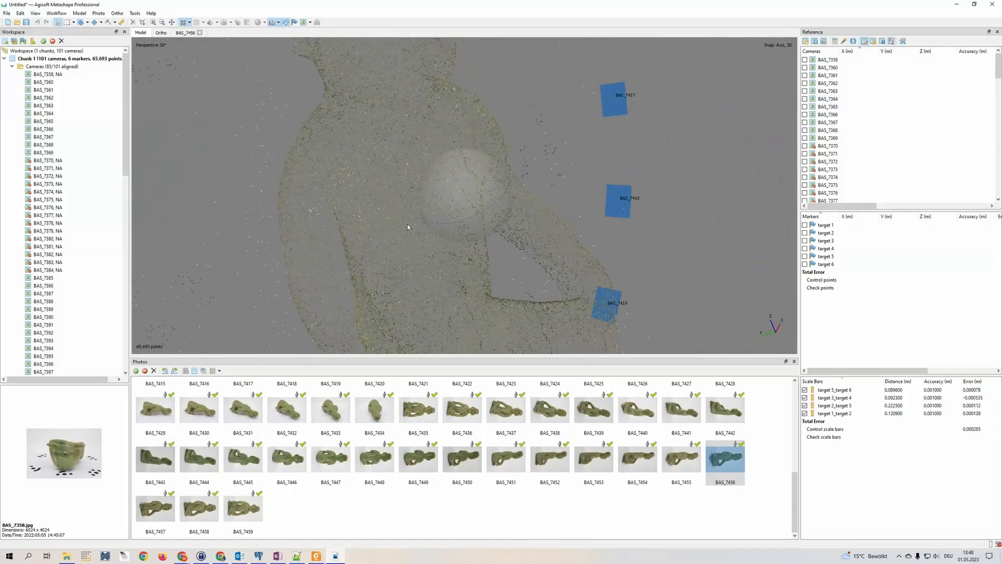
pyautogui.scroll(-10, 408, 227)
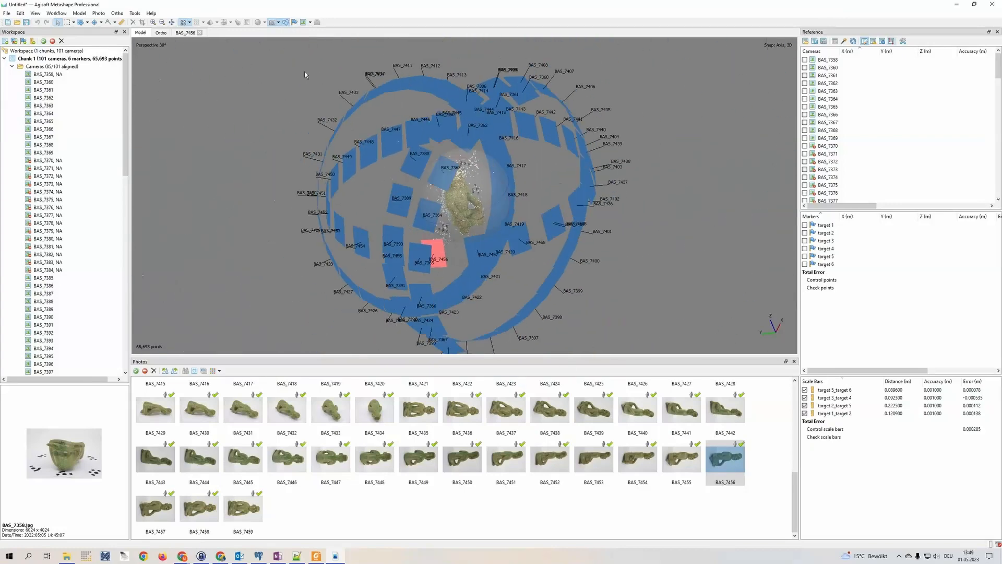
pyautogui.moveTo(578, 332); pyautogui.dragTo(458, 205)
pyautogui.scroll(5, 460, 220)
pyautogui.scroll(3, 458, 205)
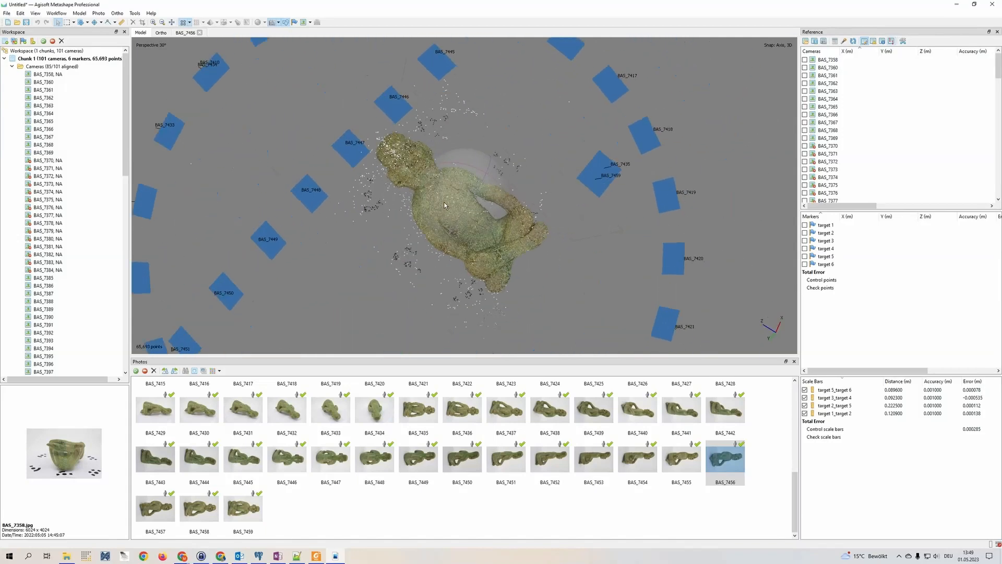
# Step: Display the markers and examine the six targets and their scale bars around the statue's point cloud
pyautogui.click(296, 24)
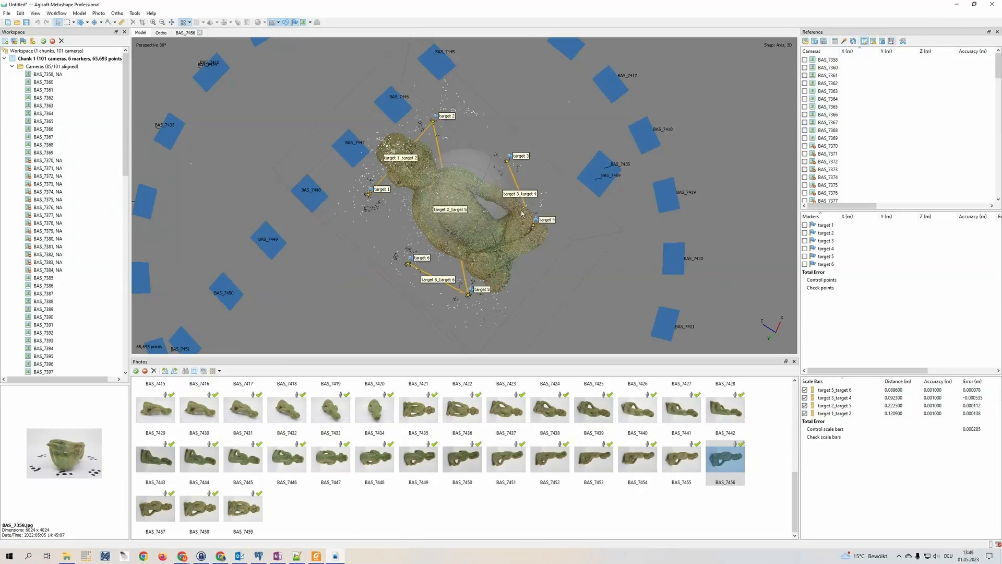
pyautogui.moveTo(459, 173)
pyautogui.mouseDown()
pyautogui.moveTo(468, 163)
pyautogui.moveTo(539, 224)
pyautogui.mouseUp()
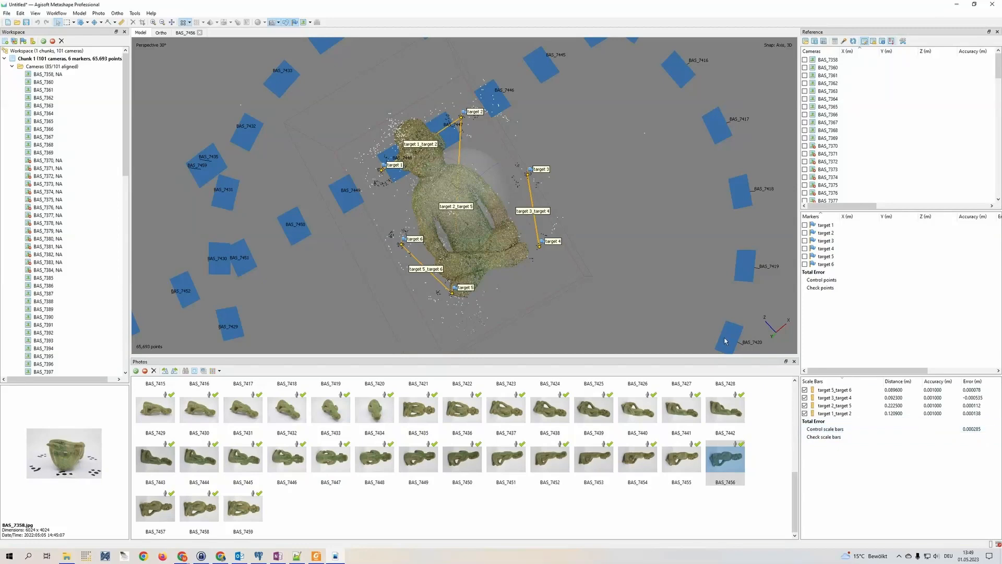
pyautogui.moveTo(527, 214); pyautogui.dragTo(449, 178)
pyautogui.scroll(4, 443, 228)
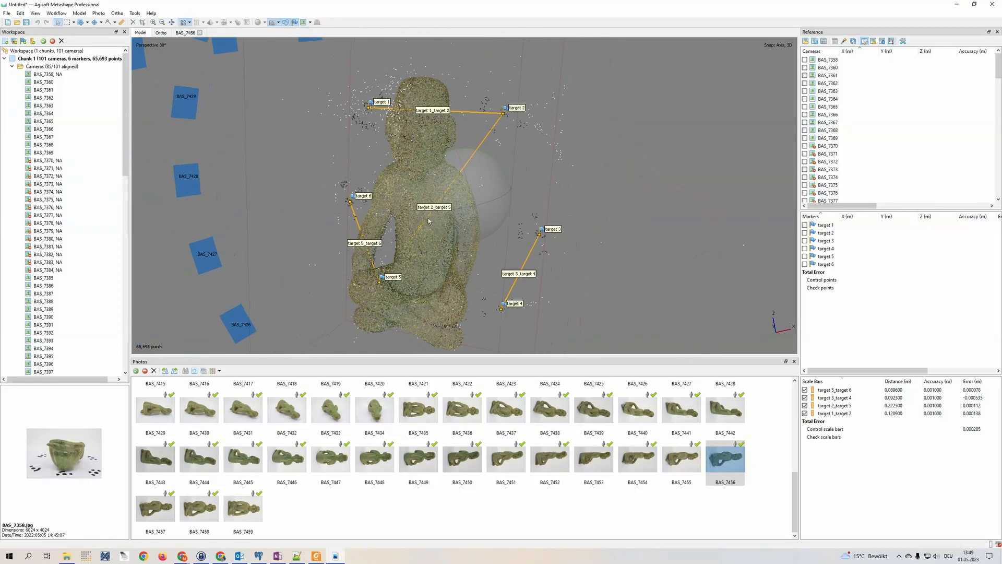
pyautogui.moveTo(430, 223); pyautogui.dragTo(416, 199)
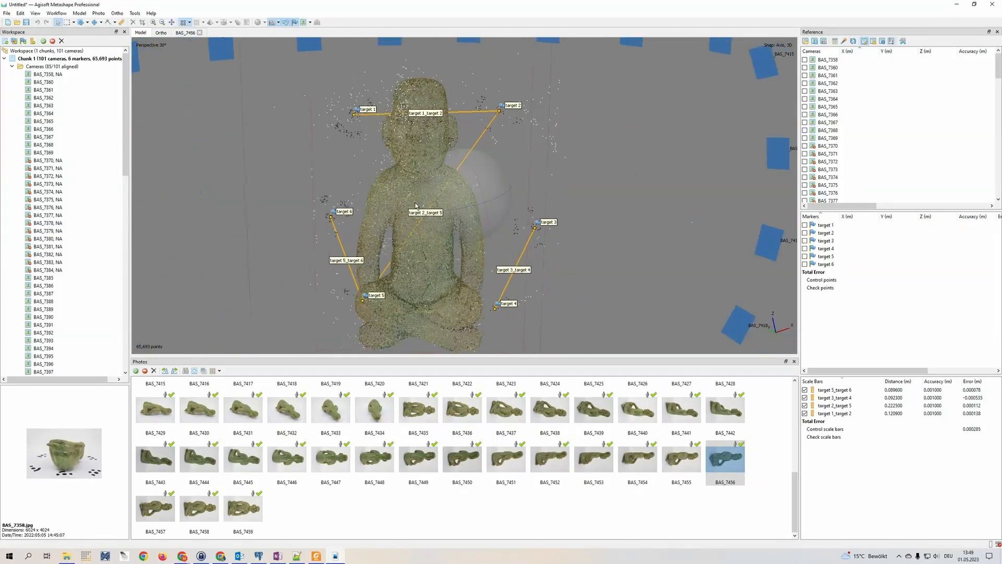
pyautogui.moveTo(416, 206); pyautogui.dragTo(420, 187, button='right')
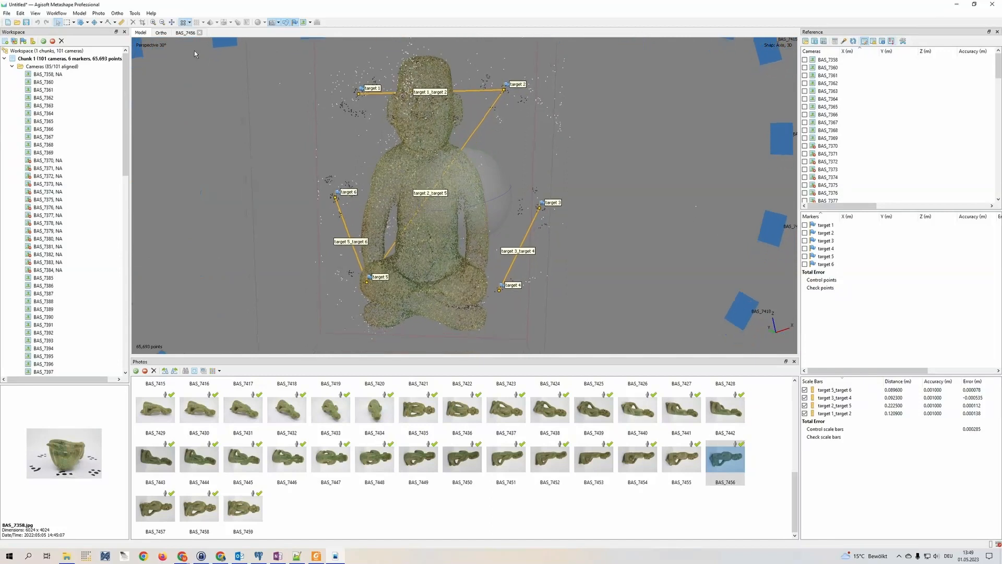
# Step: Hide the markers and the cameras so that only the point cloud is displayed in the 3D view
pyautogui.click(295, 22)
pyautogui.click(272, 22)
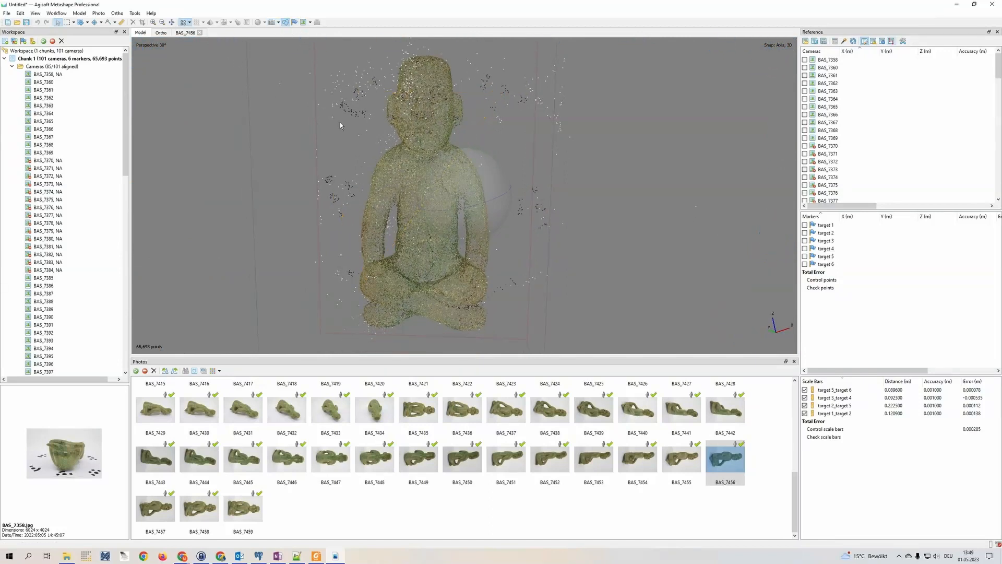
pyautogui.scroll(-3, 469, 238)
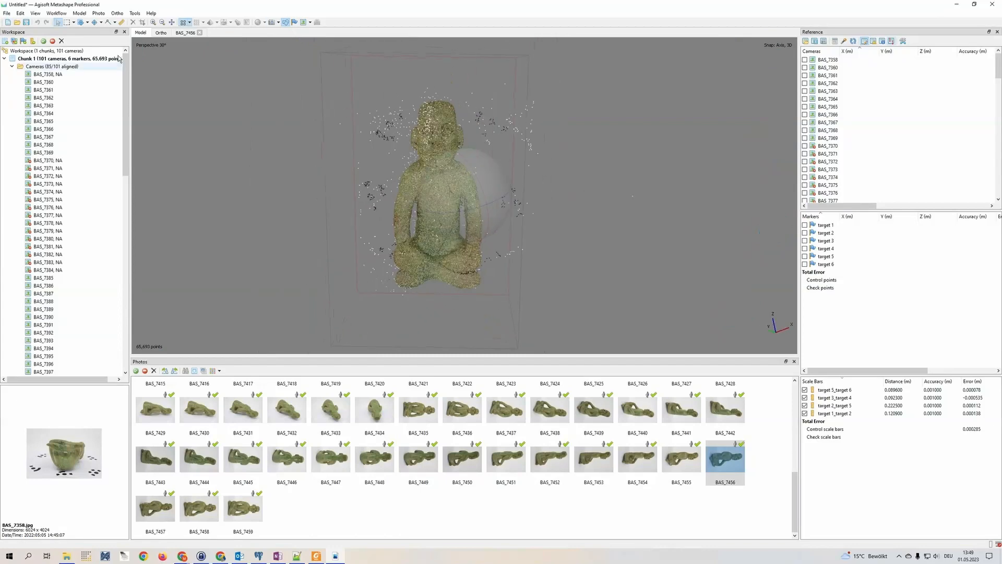
# Step: Use Gradual Selection with the Reprojection error criterion to select the least accurate tie points and delete them
pyautogui.click(79, 13)
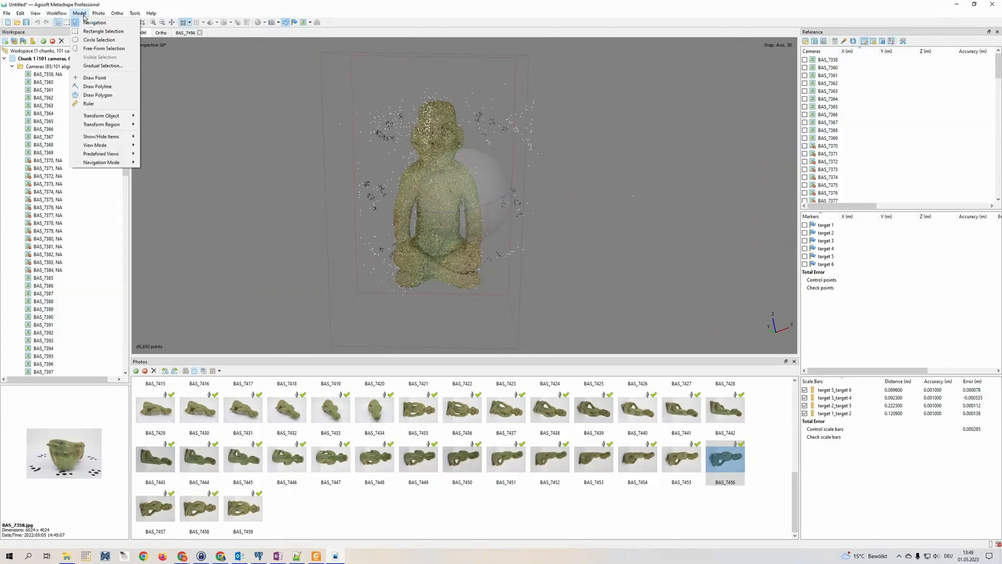
pyautogui.click(103, 65)
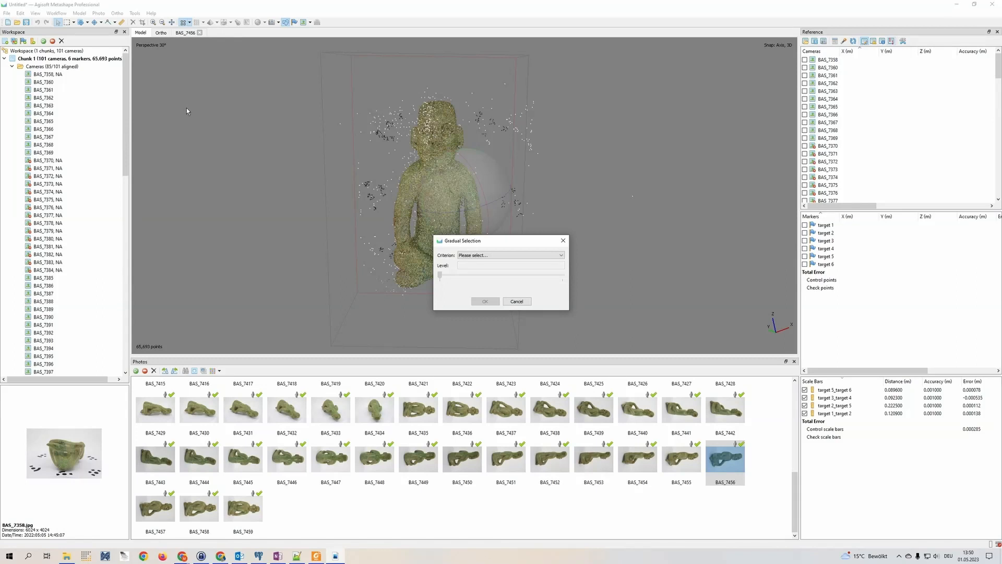
pyautogui.click(495, 255)
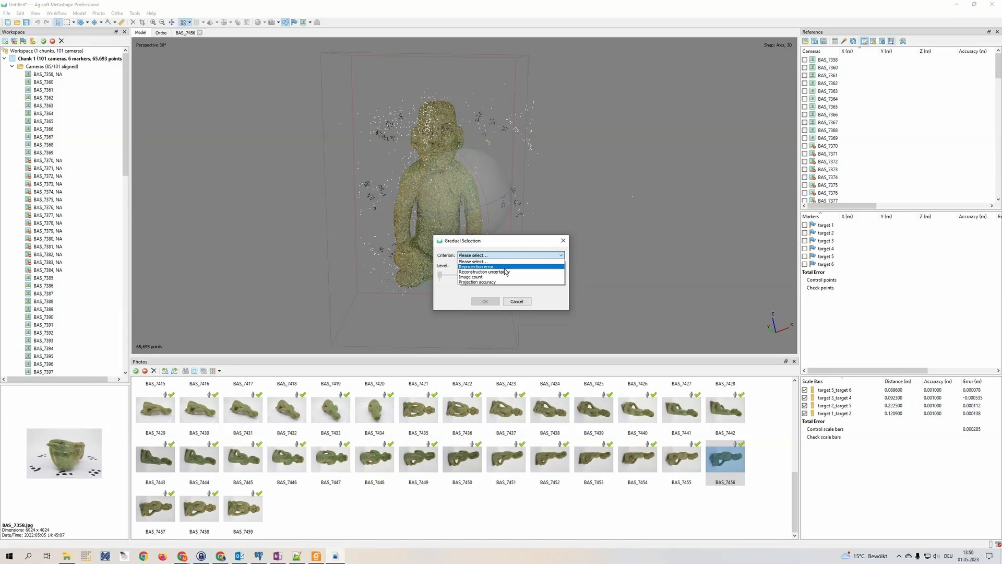
pyautogui.press('Escape')
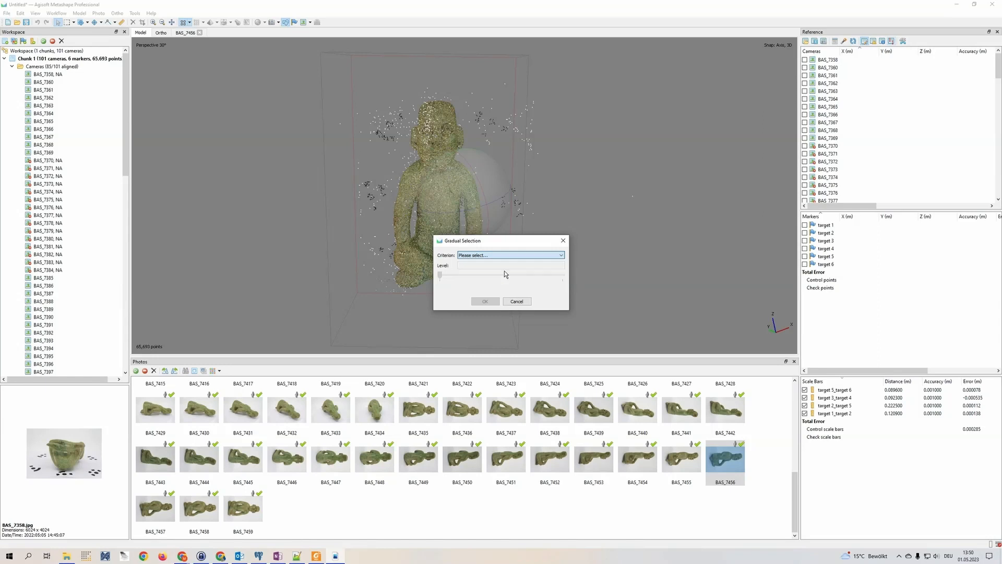
pyautogui.moveTo(440, 275); pyautogui.dragTo(481, 284)
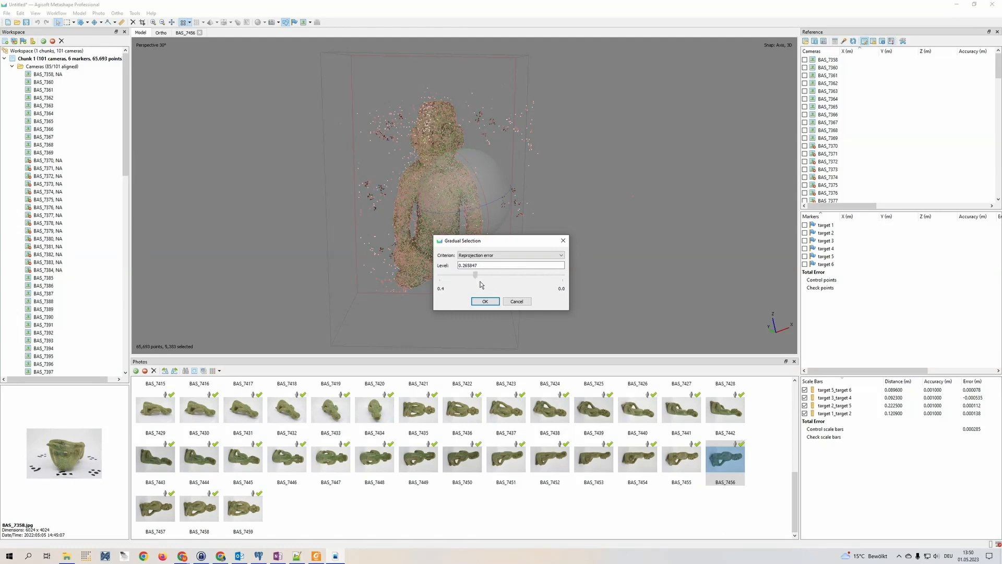
pyautogui.moveTo(485, 287); pyautogui.dragTo(475, 291)
pyautogui.click(495, 301)
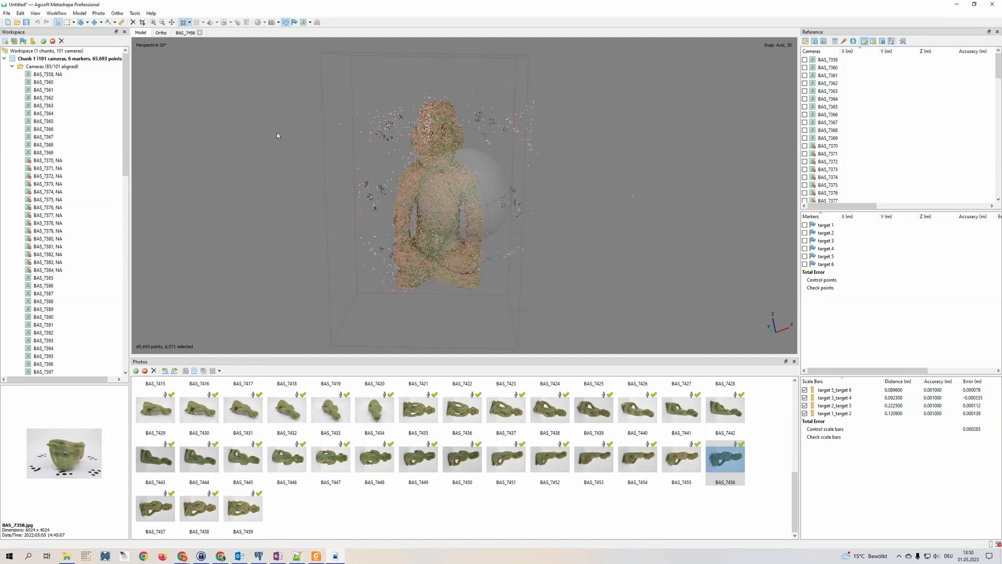
pyautogui.press('Delete')
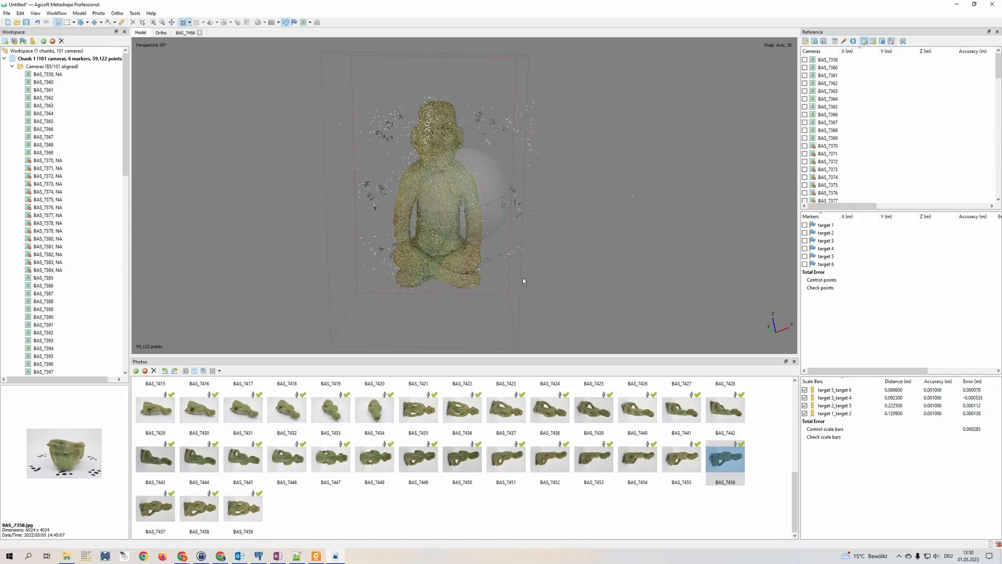
# Step: Optimize the camera alignment with the preset general parameters and tie point covariance estimation enabled
pyautogui.moveTo(524, 280); pyautogui.dragTo(696, 153)
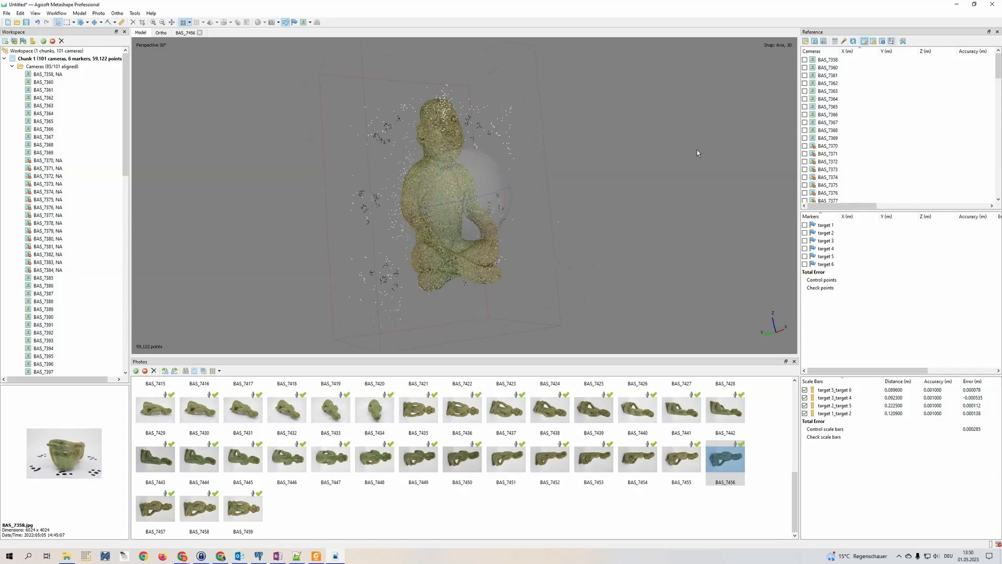
pyautogui.click(848, 46)
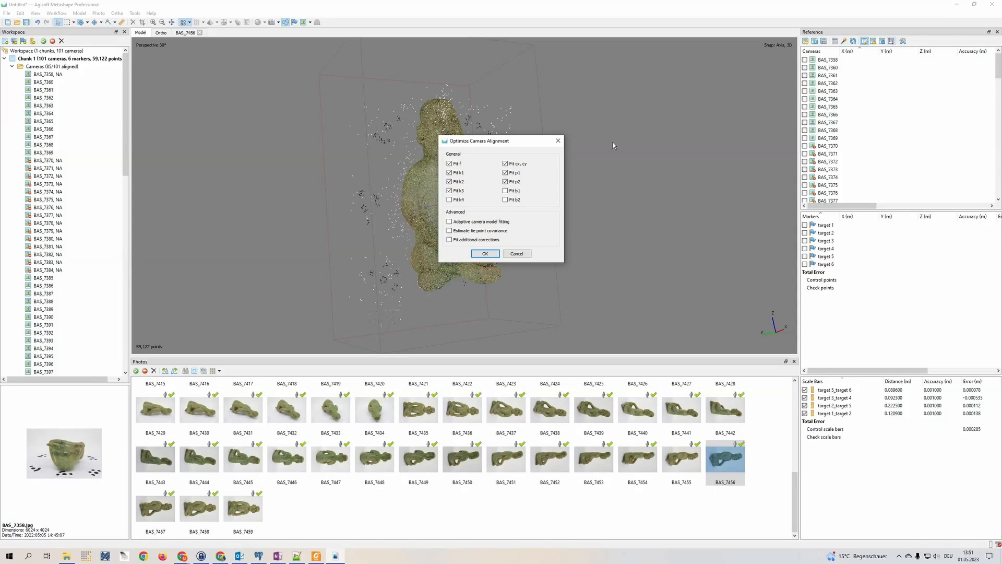
pyautogui.click(494, 231)
pyautogui.click(493, 257)
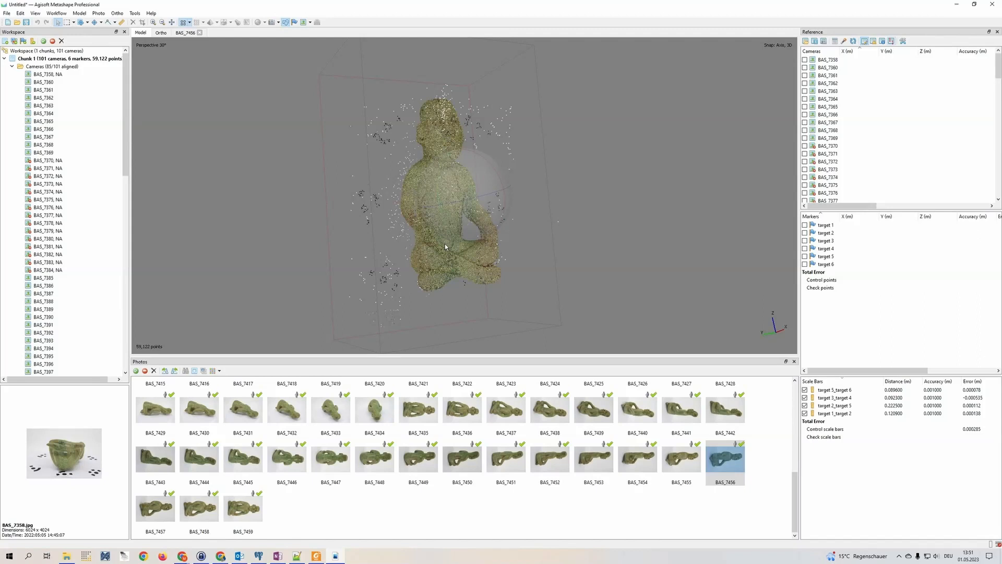
# Step: Display the point cloud variance and examine its colour distribution over the statue from several sides
pyautogui.click(189, 22)
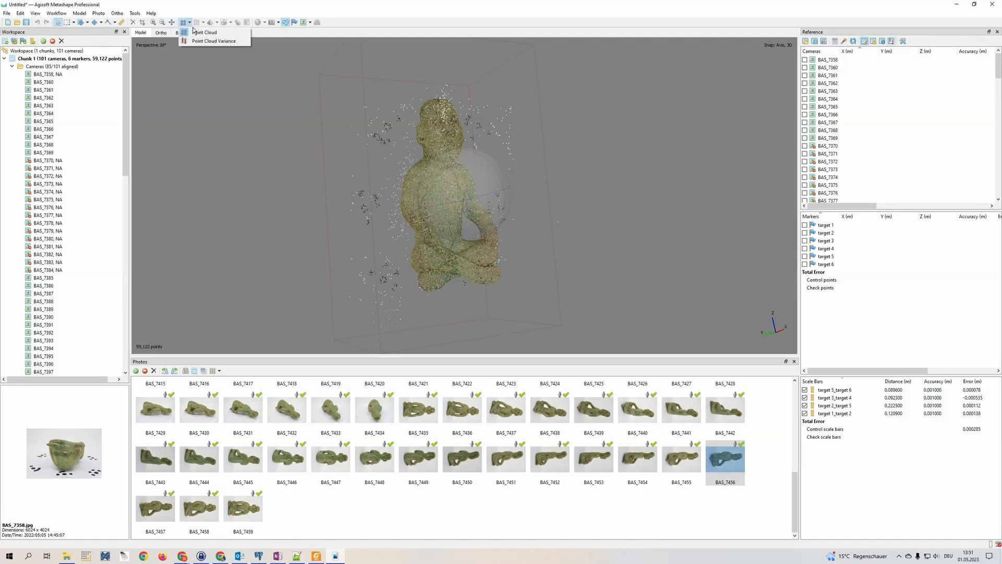
pyautogui.click(216, 45)
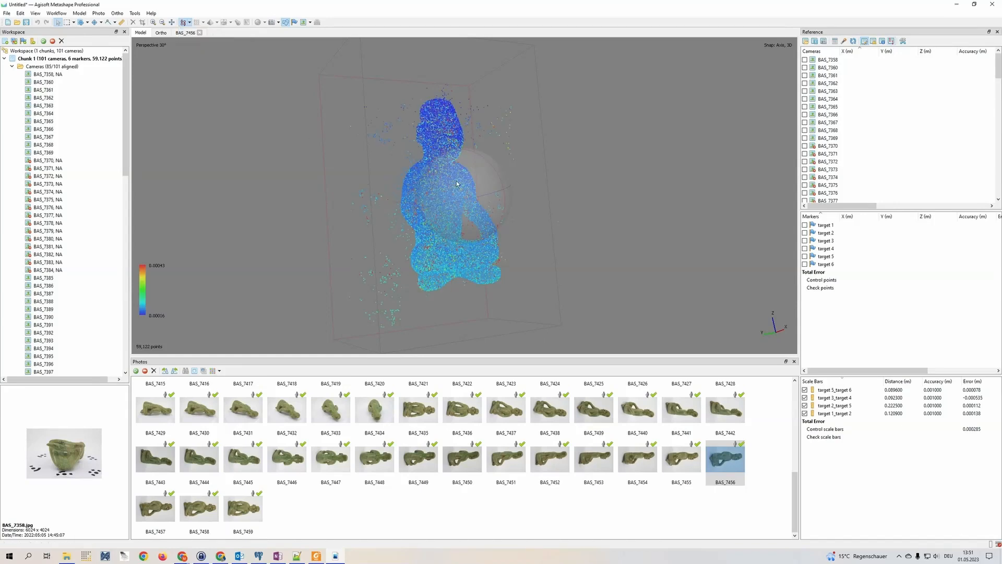
pyautogui.moveTo(455, 184); pyautogui.dragTo(198, 309)
pyautogui.scroll(3, 479, 191)
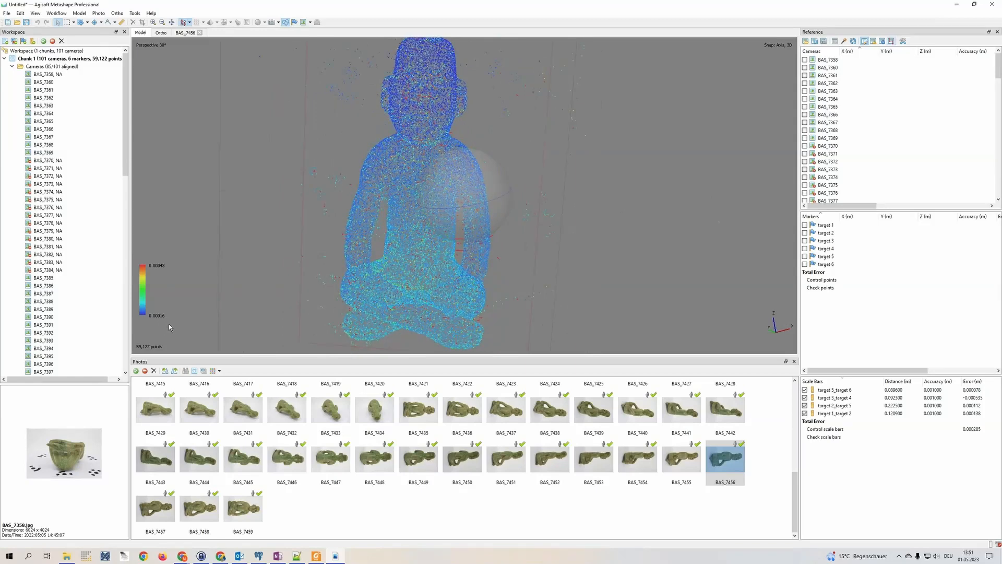
pyautogui.moveTo(458, 217); pyautogui.dragTo(526, 121)
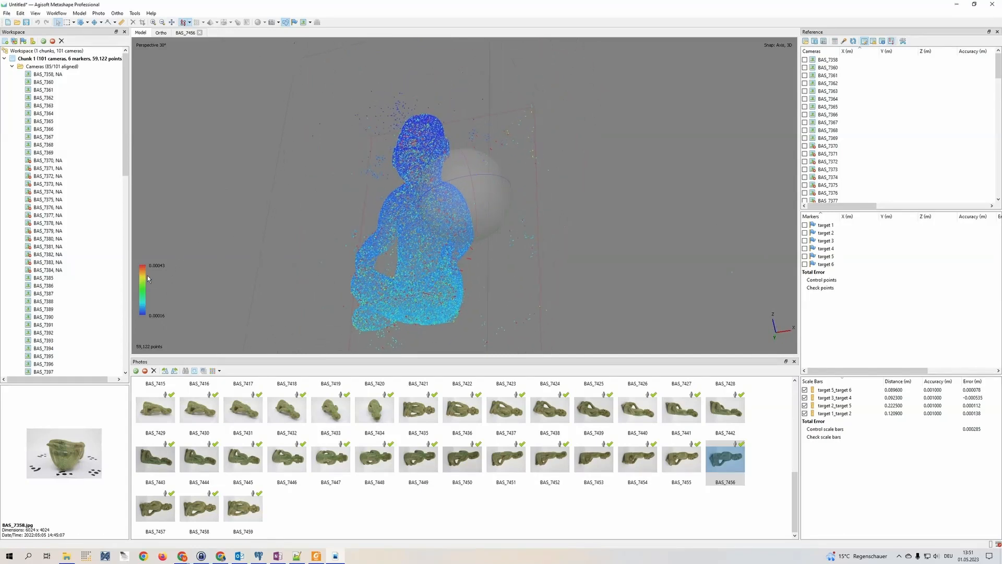
# Step: Examine the variance colours on the statue's head, front and base from different angles
pyautogui.moveTo(352, 277); pyautogui.dragTo(452, 192)
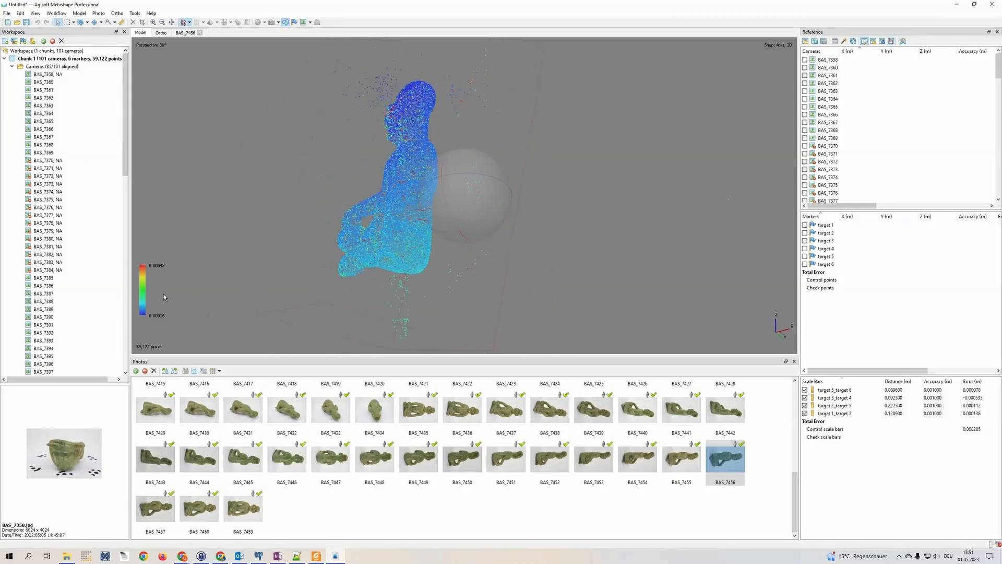
pyautogui.moveTo(407, 239); pyautogui.dragTo(455, 232)
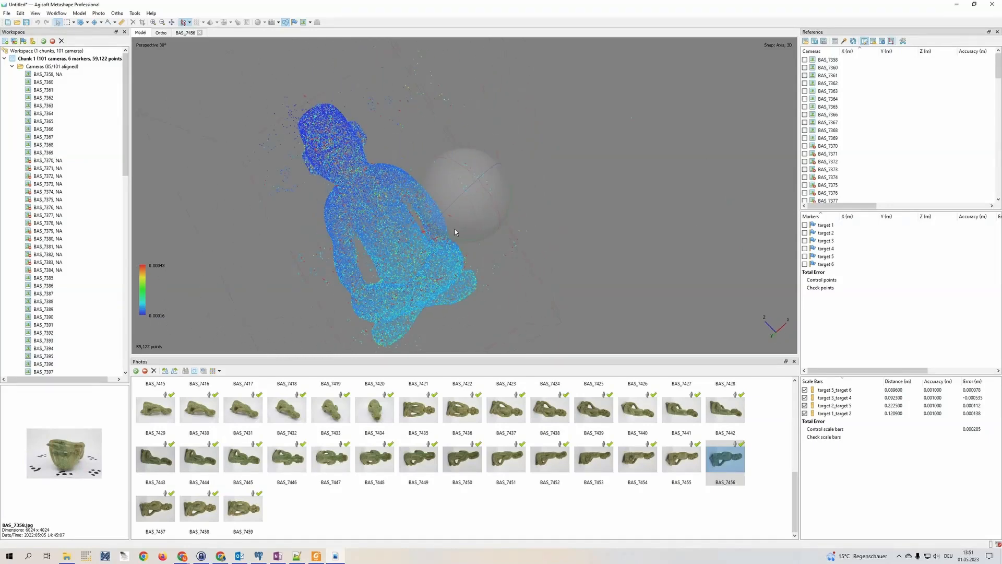
pyautogui.moveTo(372, 225); pyautogui.dragTo(386, 207, button='middle')
pyautogui.scroll(3, 412, 212)
pyautogui.moveTo(439, 215)
pyautogui.mouseDown()
pyautogui.moveTo(462, 200)
pyautogui.moveTo(442, 220)
pyautogui.moveTo(415, 186)
pyautogui.moveTo(436, 183)
pyautogui.moveTo(456, 222)
pyautogui.mouseUp()
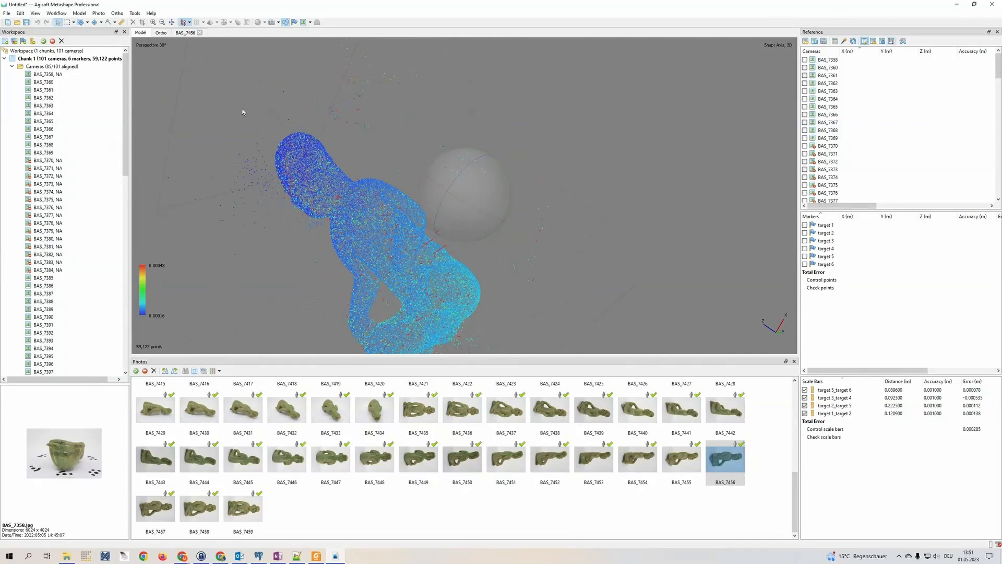
# Step: Use Gradual Selection with the Projection accuracy criterion at level 9 to select the least accurate tie points and delete them
pyautogui.click(79, 13)
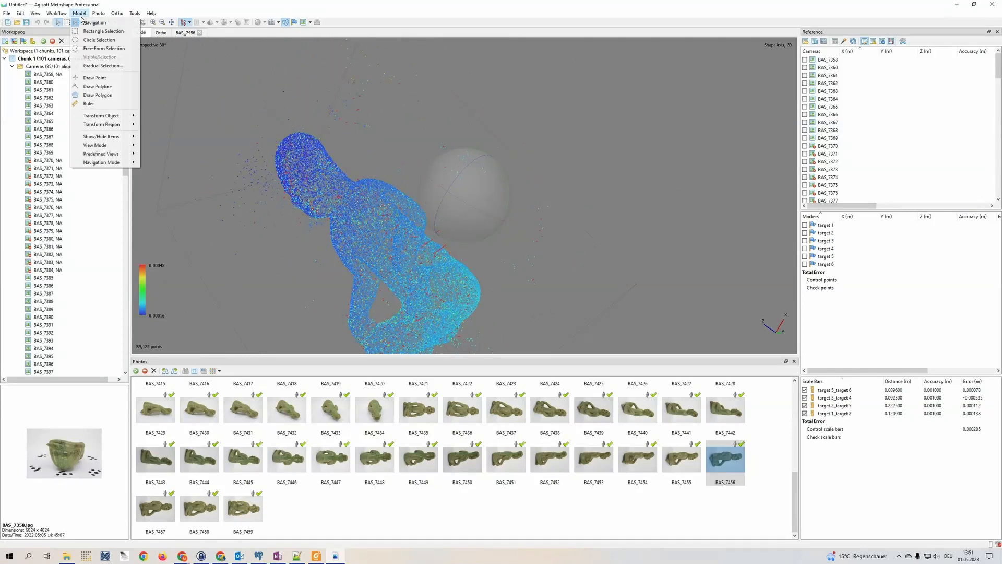
pyautogui.click(104, 65)
pyautogui.click(536, 256)
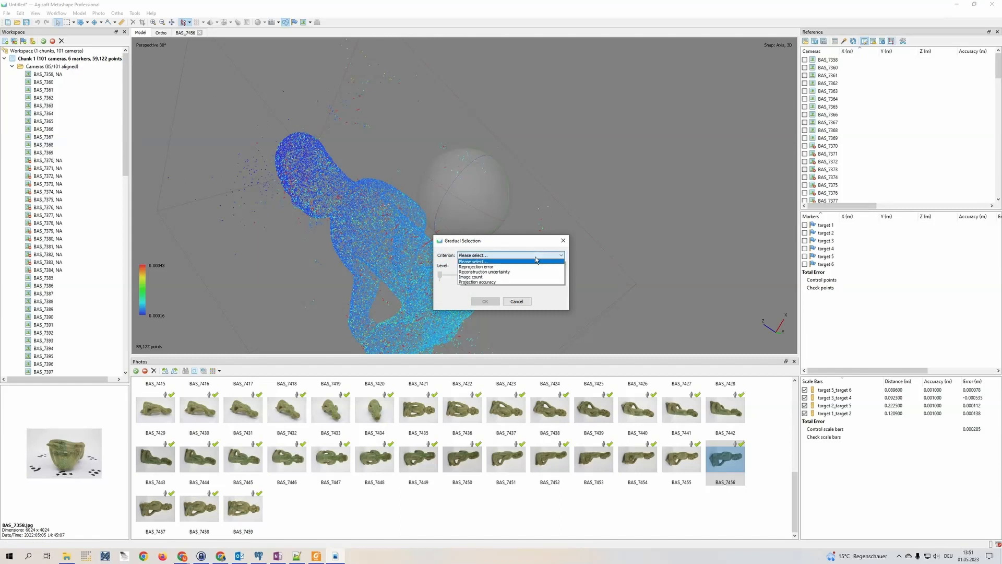
pyautogui.click(535, 282)
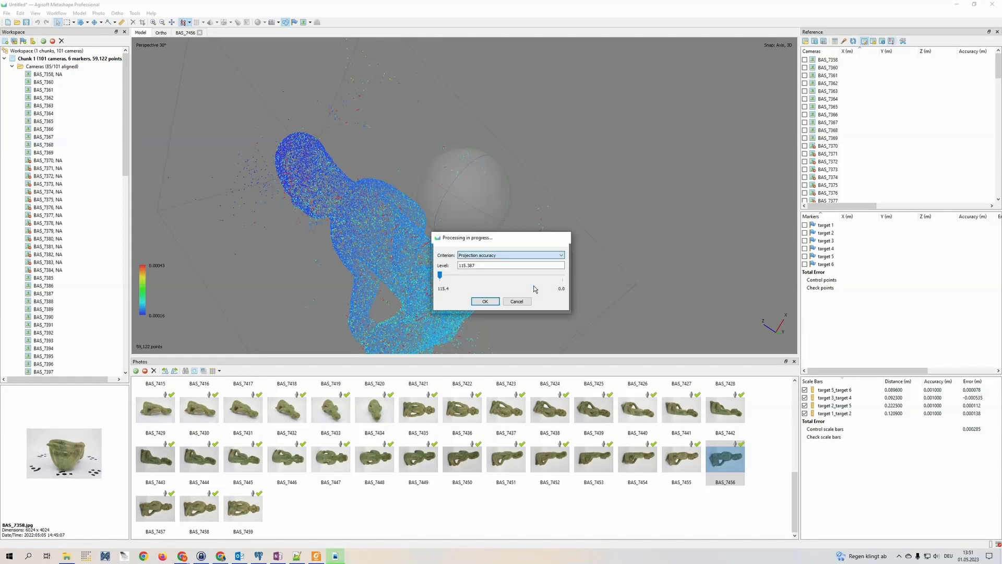
pyautogui.moveTo(440, 275); pyautogui.dragTo(555, 284)
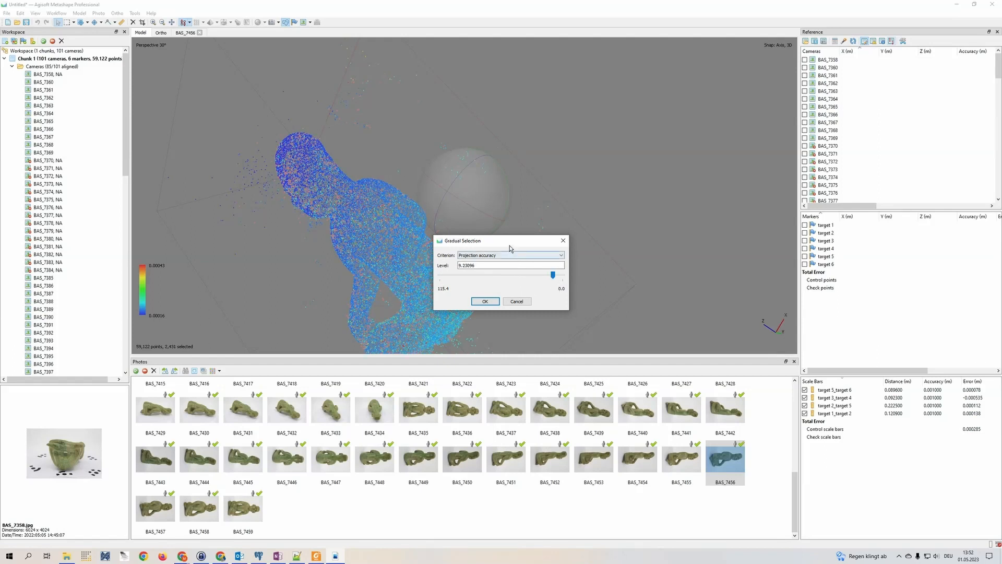
pyautogui.moveTo(499, 241); pyautogui.dragTo(580, 206)
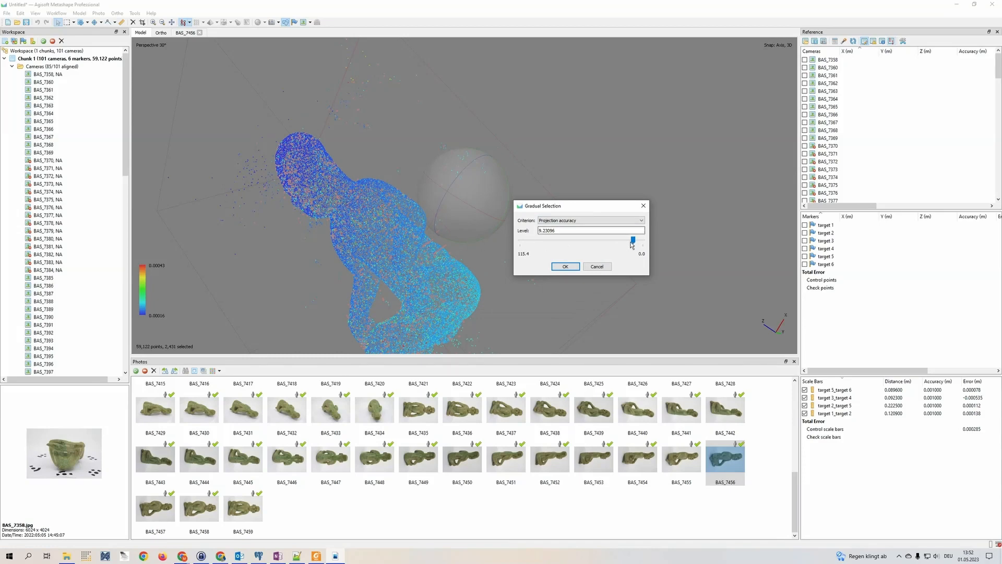
pyautogui.moveTo(632, 245)
pyautogui.mouseDown()
pyautogui.moveTo(525, 250)
pyautogui.moveTo(631, 258)
pyautogui.mouseUp()
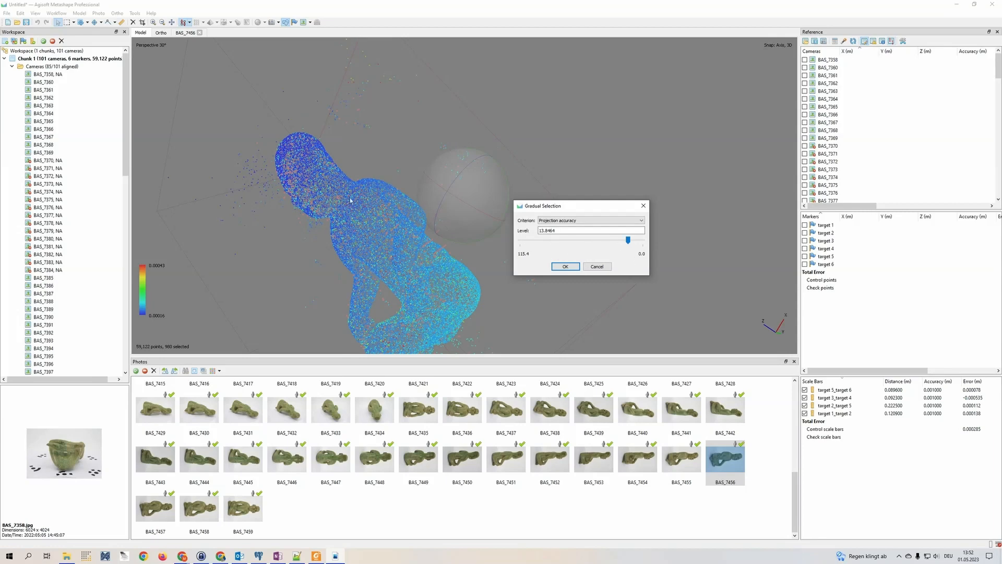
pyautogui.doubleClick(571, 230)
pyautogui.write('9')
pyautogui.click(565, 266)
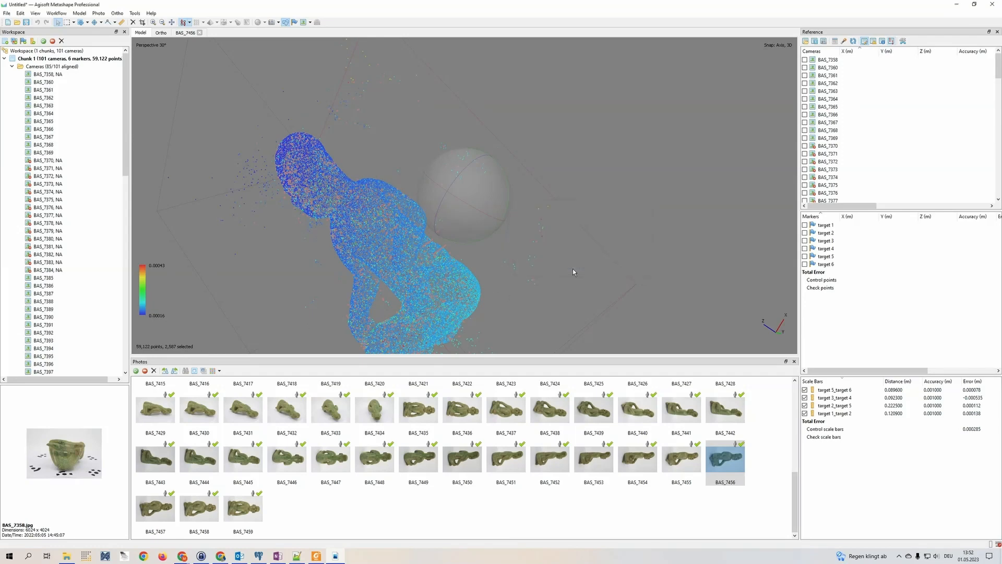
pyautogui.press('Delete')
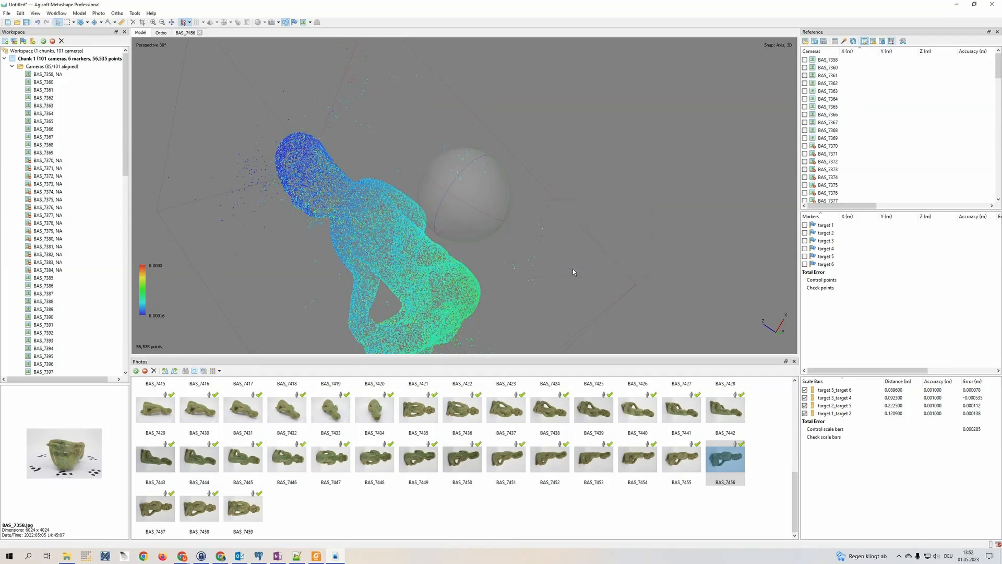
# Step: Optimize the camera alignment again with the preset general parameters and estimation of tie point covariance enabled
pyautogui.click(845, 41)
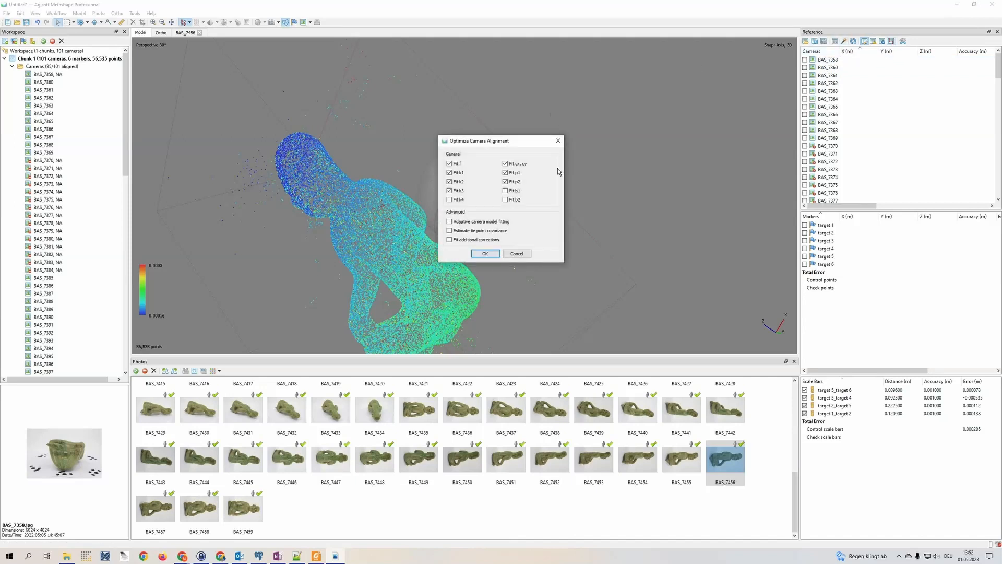
pyautogui.click(450, 230)
pyautogui.click(485, 253)
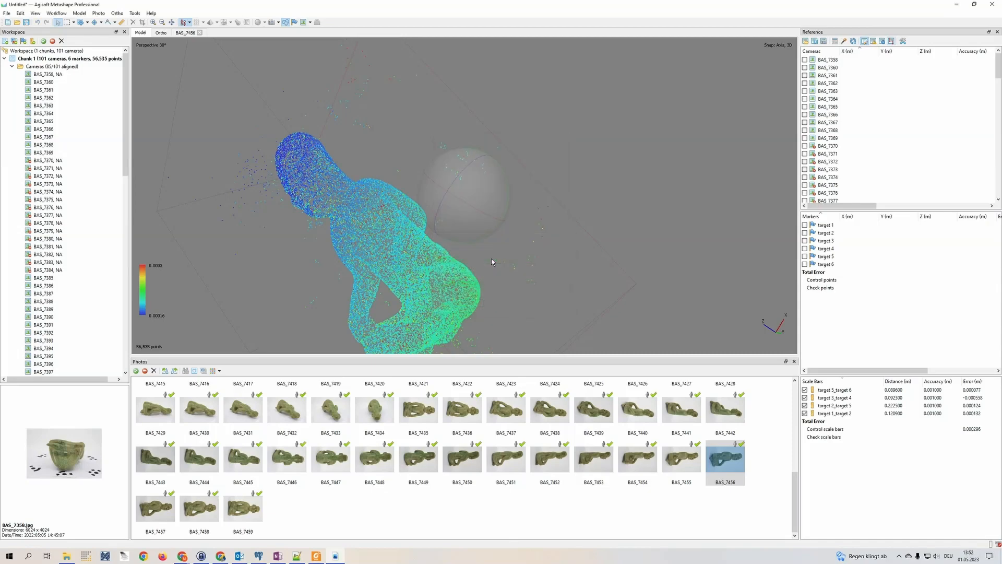
# Step: Use Gradual Selection with the Reconstruction uncertainty criterion to select the most uncertain tie points and delete them
pyautogui.moveTo(452, 204); pyautogui.dragTo(381, 180)
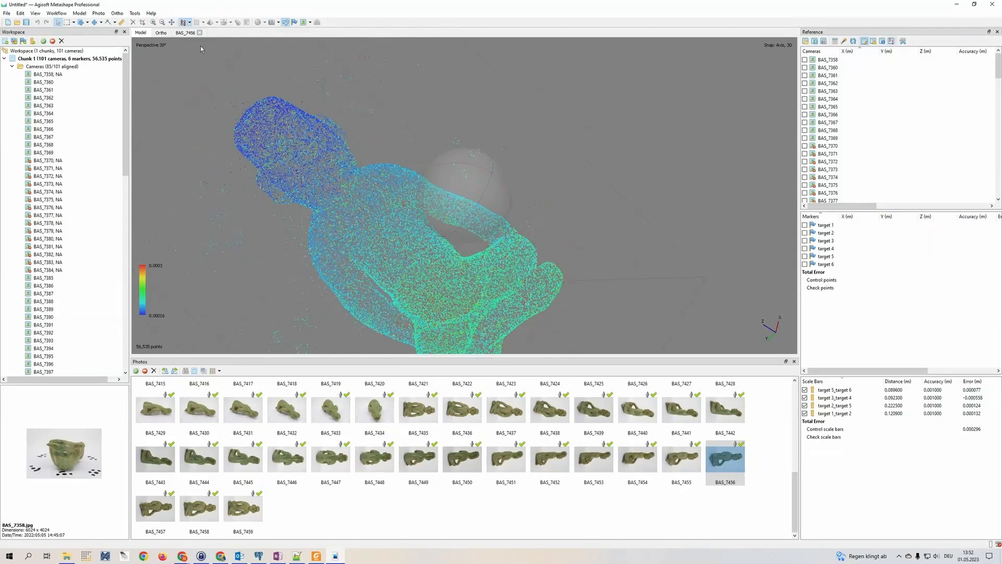
pyautogui.click(135, 13)
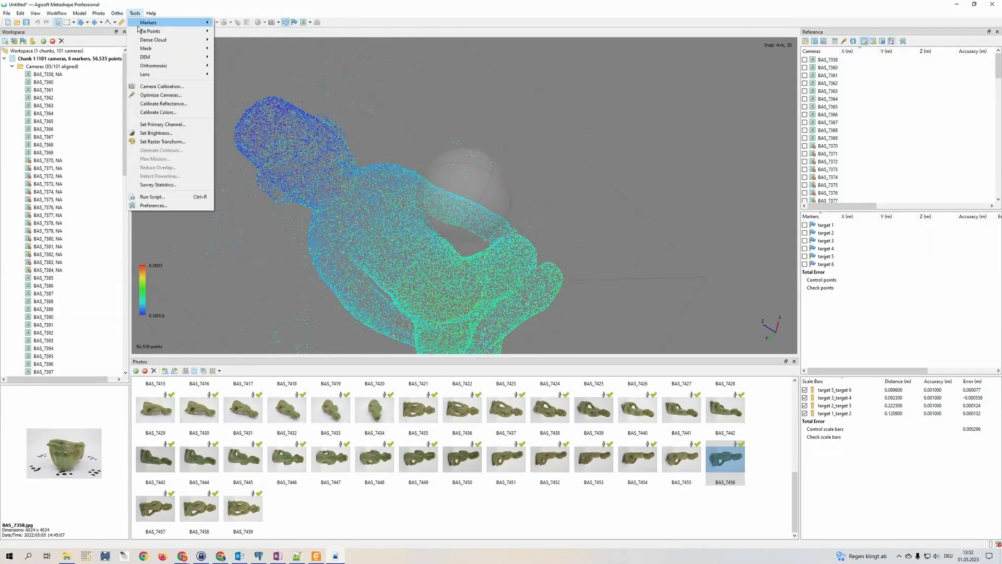
pyautogui.moveTo(56, 13)
pyautogui.click(117, 69)
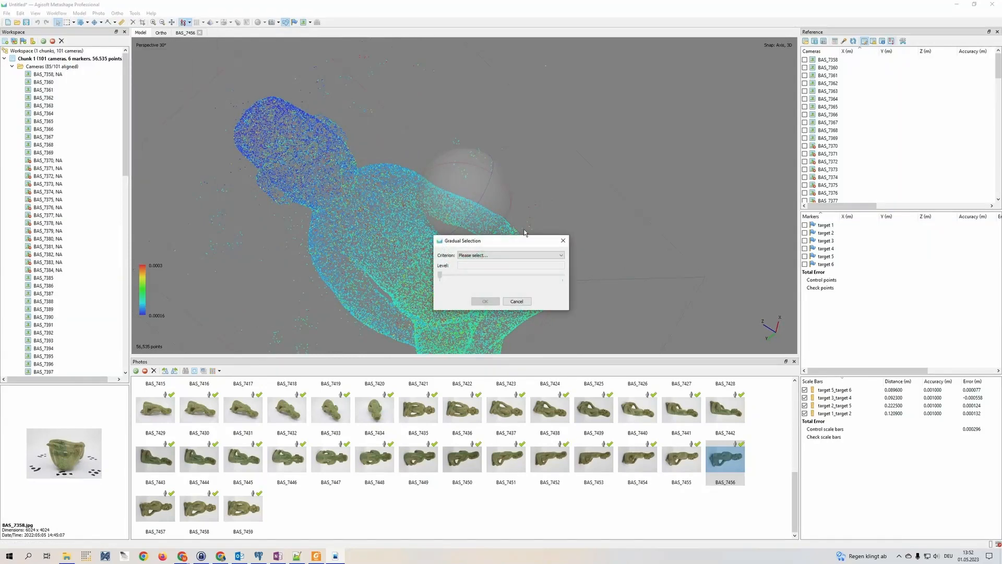
pyautogui.click(536, 255)
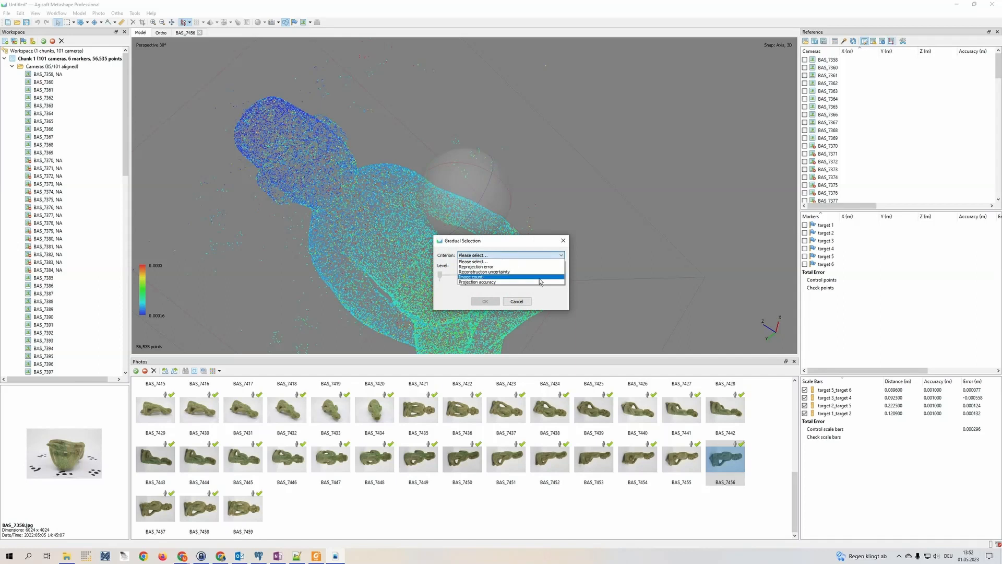
pyautogui.click(496, 271)
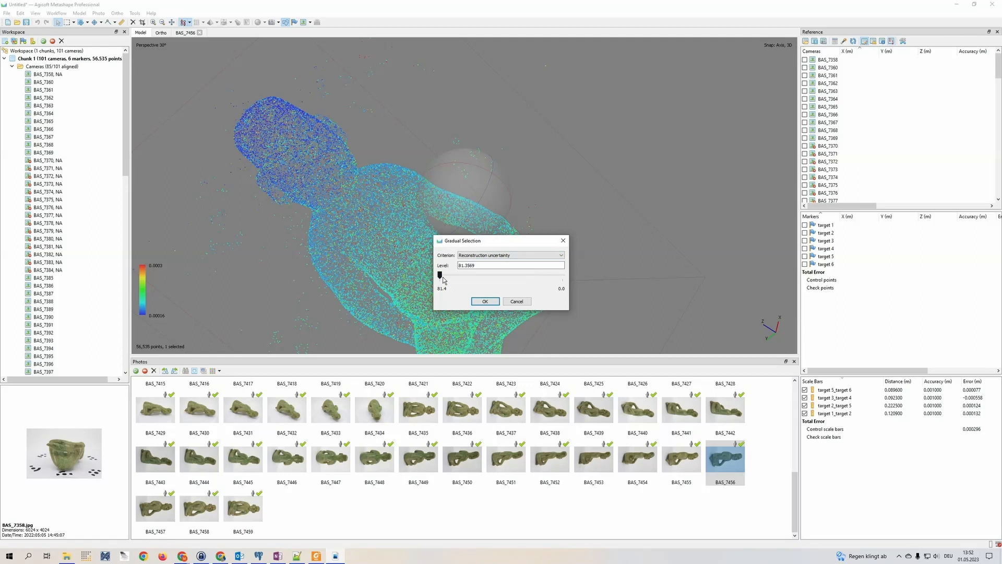
pyautogui.moveTo(442, 278); pyautogui.dragTo(551, 294)
pyautogui.click(493, 304)
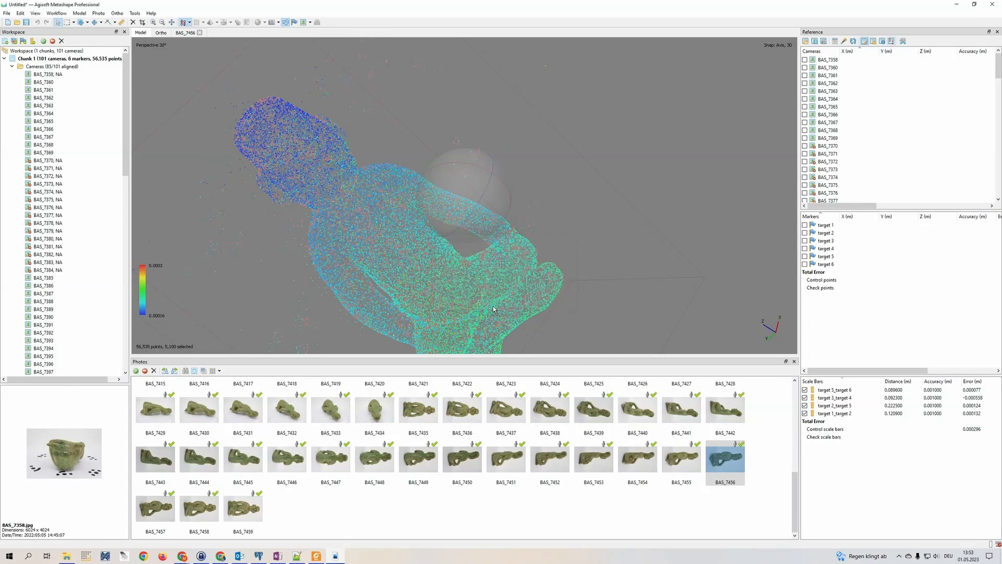
pyautogui.press('Delete')
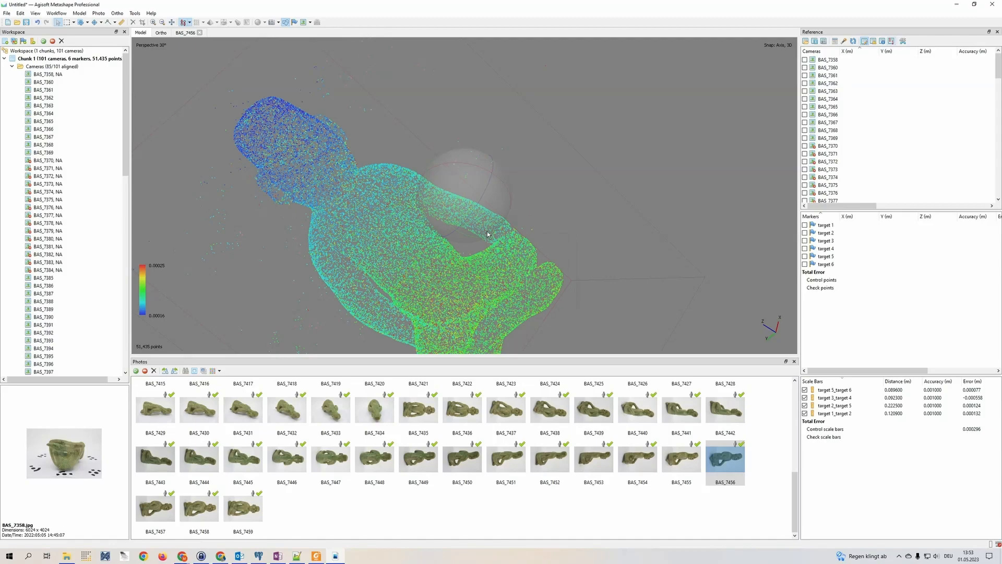
# Step: Switch the display from variance to the plain point cloud and inspect the statue and surrounding stray points from several sides
pyautogui.moveTo(482, 260); pyautogui.dragTo(503, 207)
pyautogui.click(189, 21)
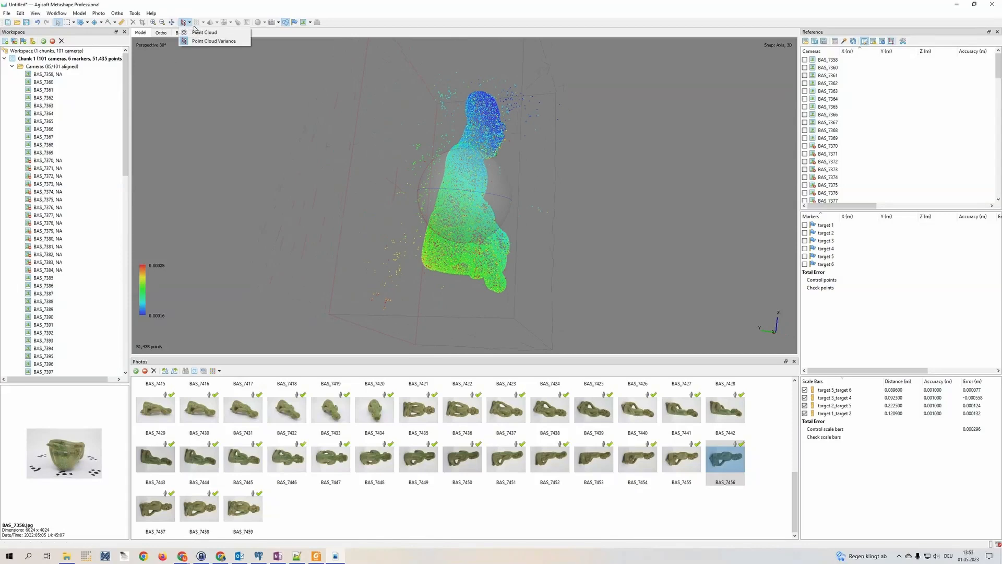
pyautogui.click(209, 29)
pyautogui.moveTo(510, 190); pyautogui.dragTo(383, 138)
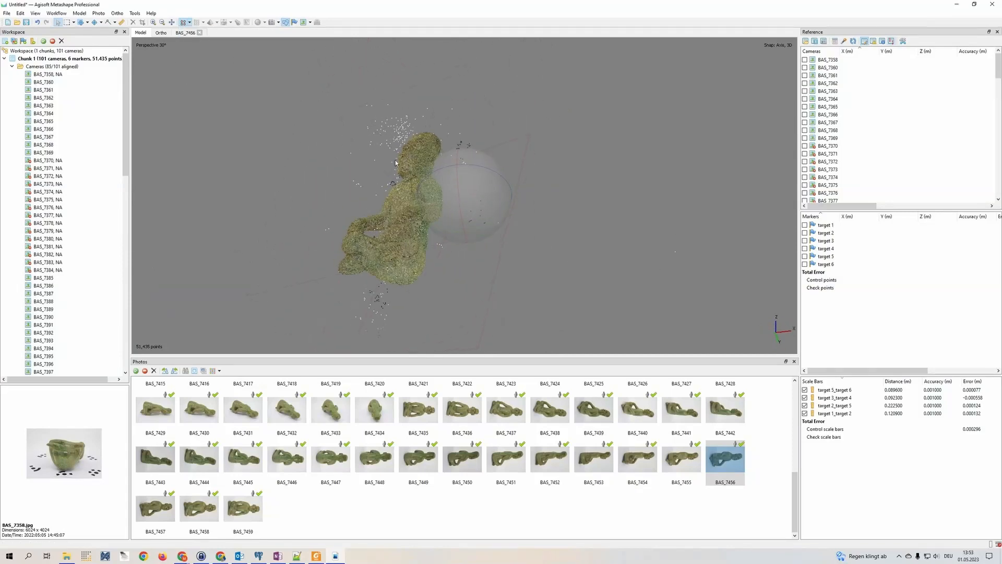
pyautogui.moveTo(387, 201)
pyautogui.mouseDown()
pyautogui.moveTo(394, 184)
pyautogui.moveTo(515, 222)
pyautogui.moveTo(459, 224)
pyautogui.moveTo(476, 227)
pyautogui.moveTo(479, 211)
pyautogui.moveTo(445, 192)
pyautogui.moveTo(456, 192)
pyautogui.moveTo(449, 161)
pyautogui.moveTo(460, 204)
pyautogui.moveTo(503, 199)
pyautogui.moveTo(431, 195)
pyautogui.moveTo(462, 193)
pyautogui.moveTo(447, 168)
pyautogui.moveTo(462, 170)
pyautogui.moveTo(484, 212)
pyautogui.moveTo(376, 214)
pyautogui.mouseUp()
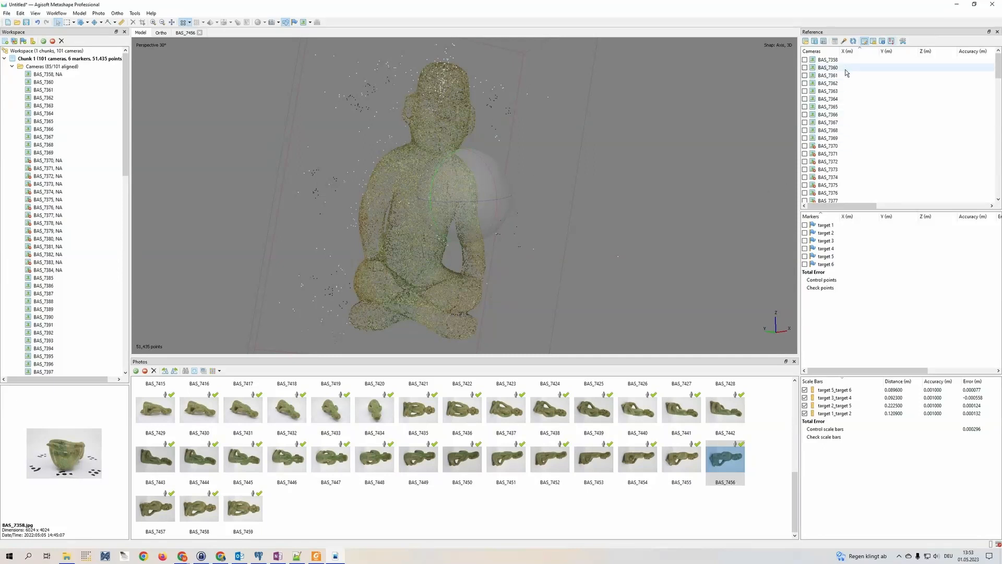
pyautogui.click(857, 45)
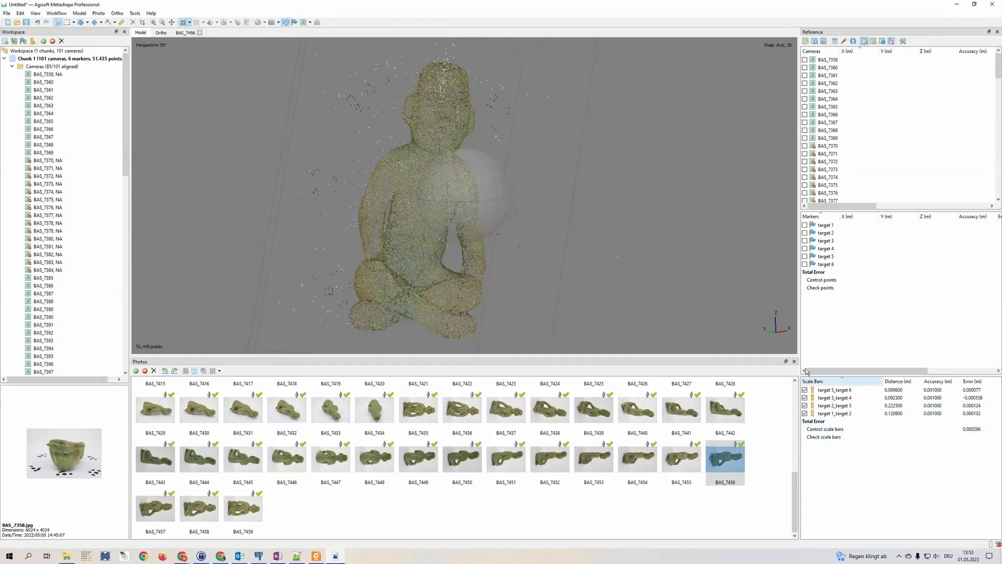
pyautogui.moveTo(496, 277); pyautogui.dragTo(477, 223)
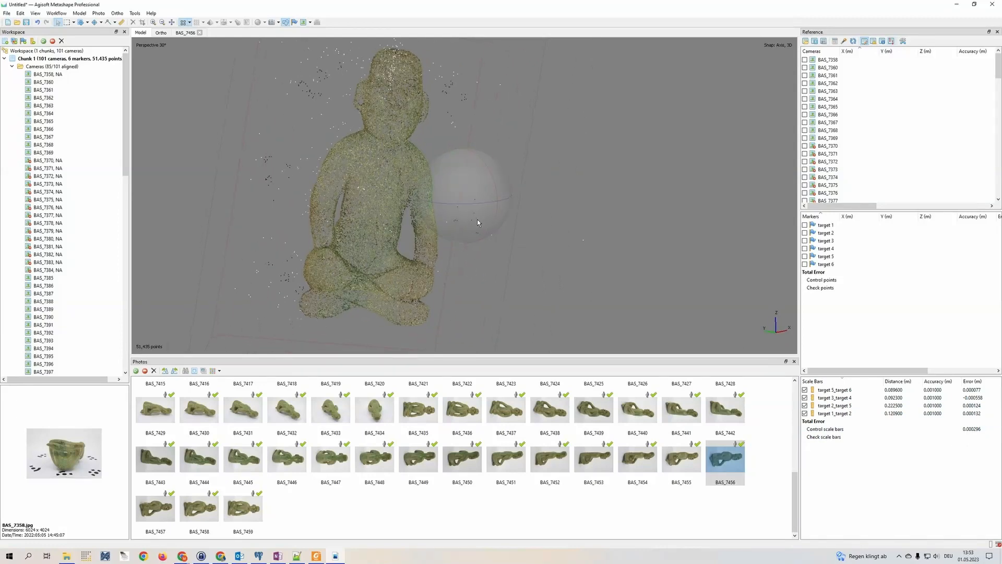